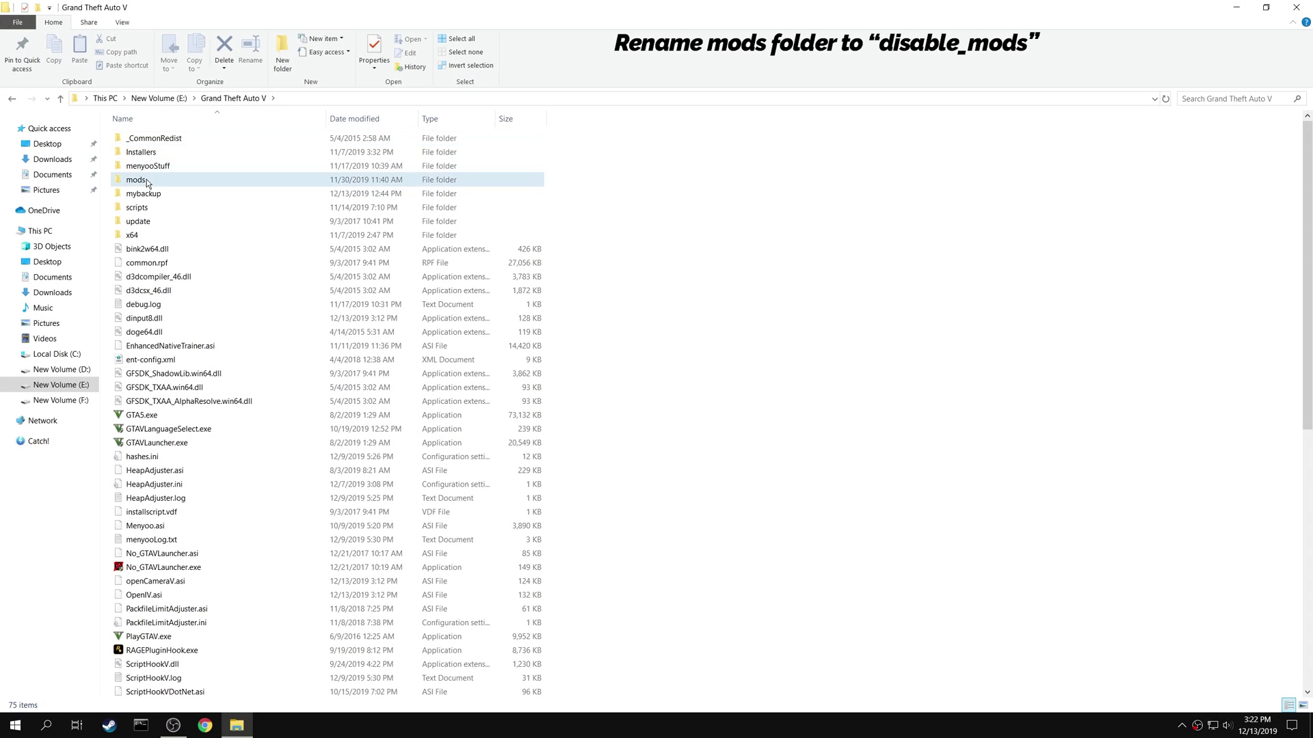
# Step: Start renaming the mods folder in the Grand Theft Auto V directory
pyautogui.rightClick(157, 182)
pyautogui.click(205, 521)
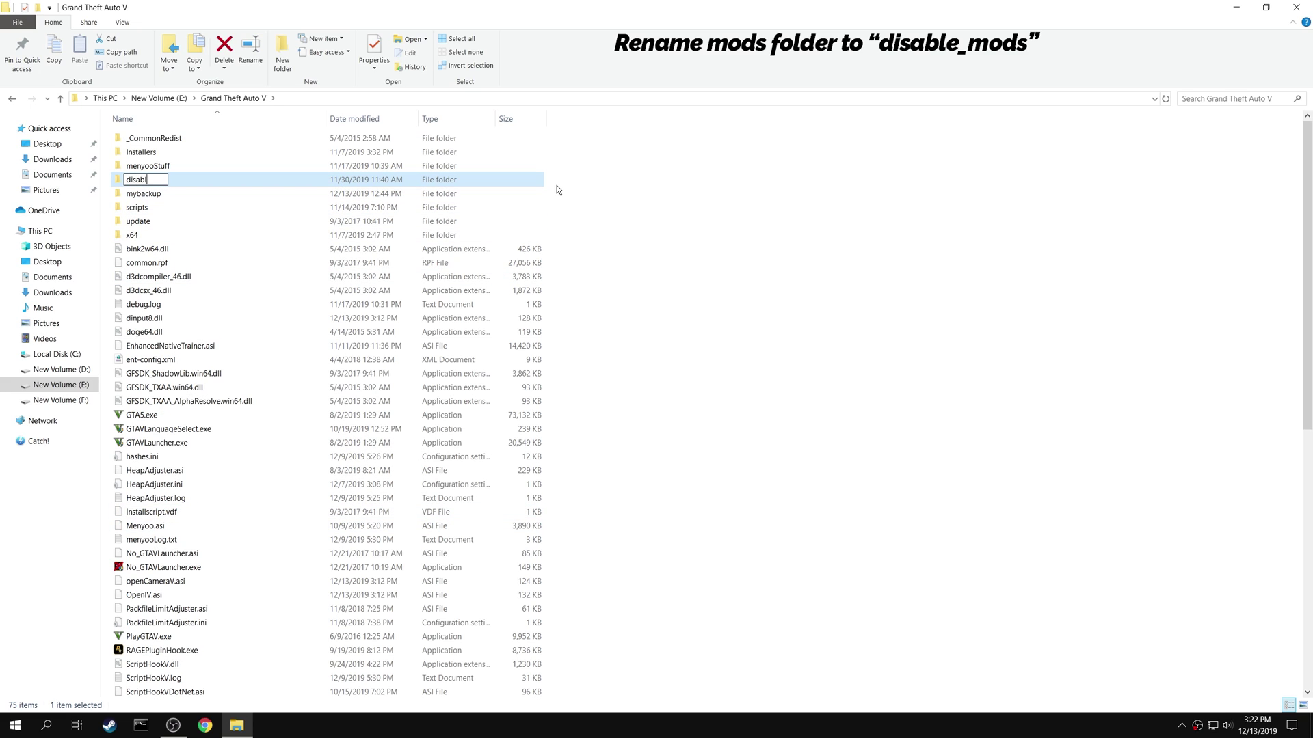
# Step: Name the folder disable_mods and create a new folder 'backups until script hook update'
pyautogui.write('disable_mods')
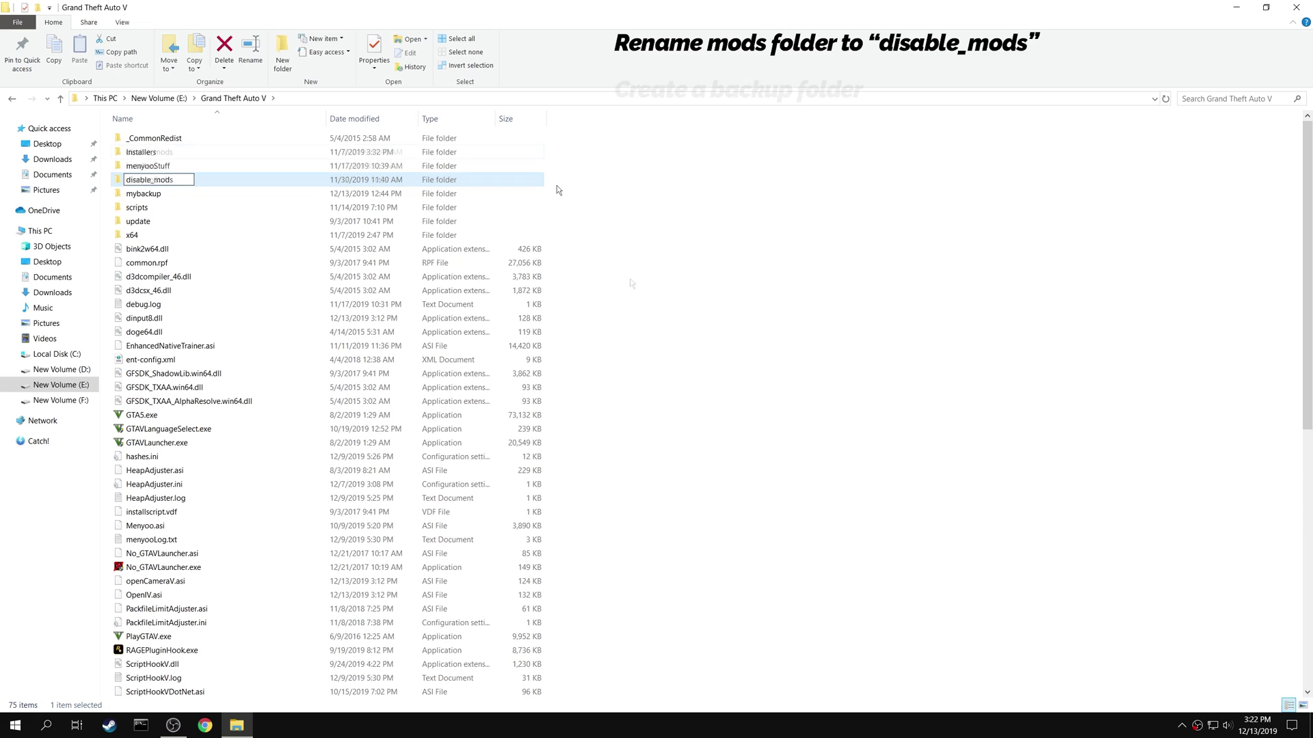
pyautogui.rightClick(644, 308)
pyautogui.moveTo(672, 484)
pyautogui.click(818, 484)
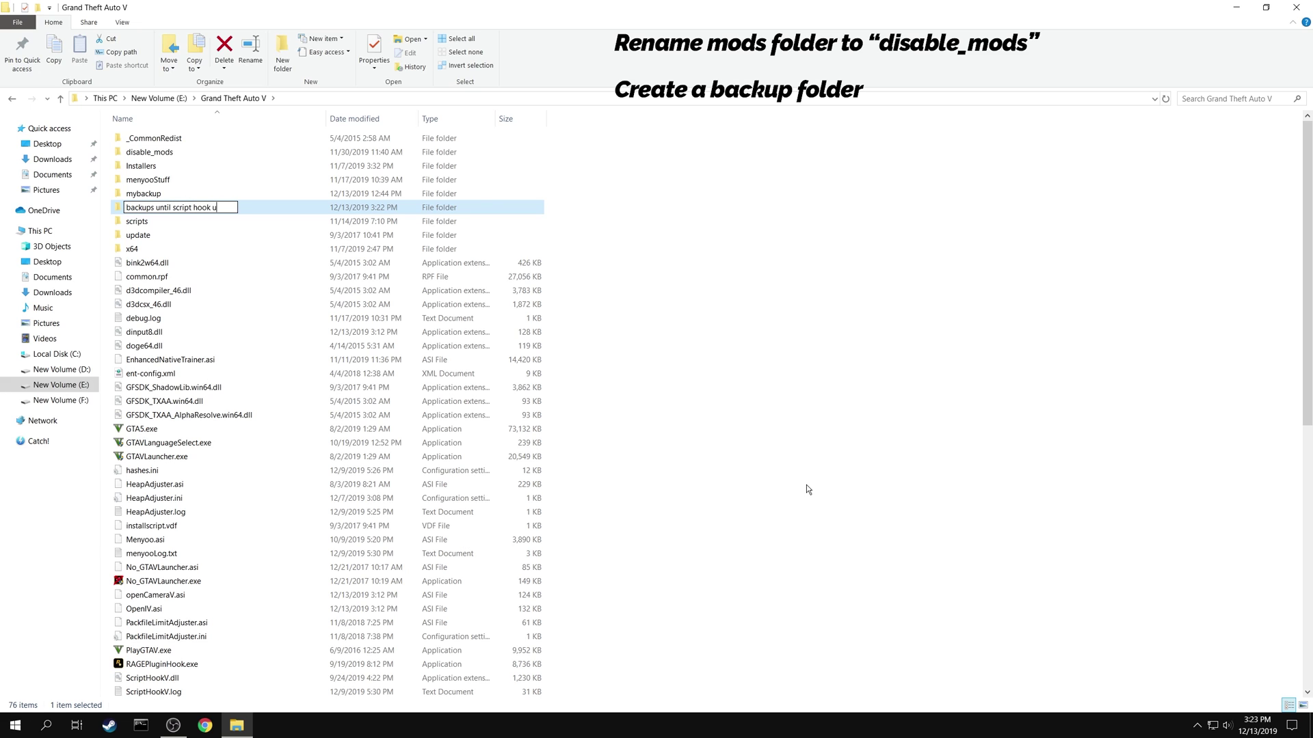
pyautogui.press('Return')
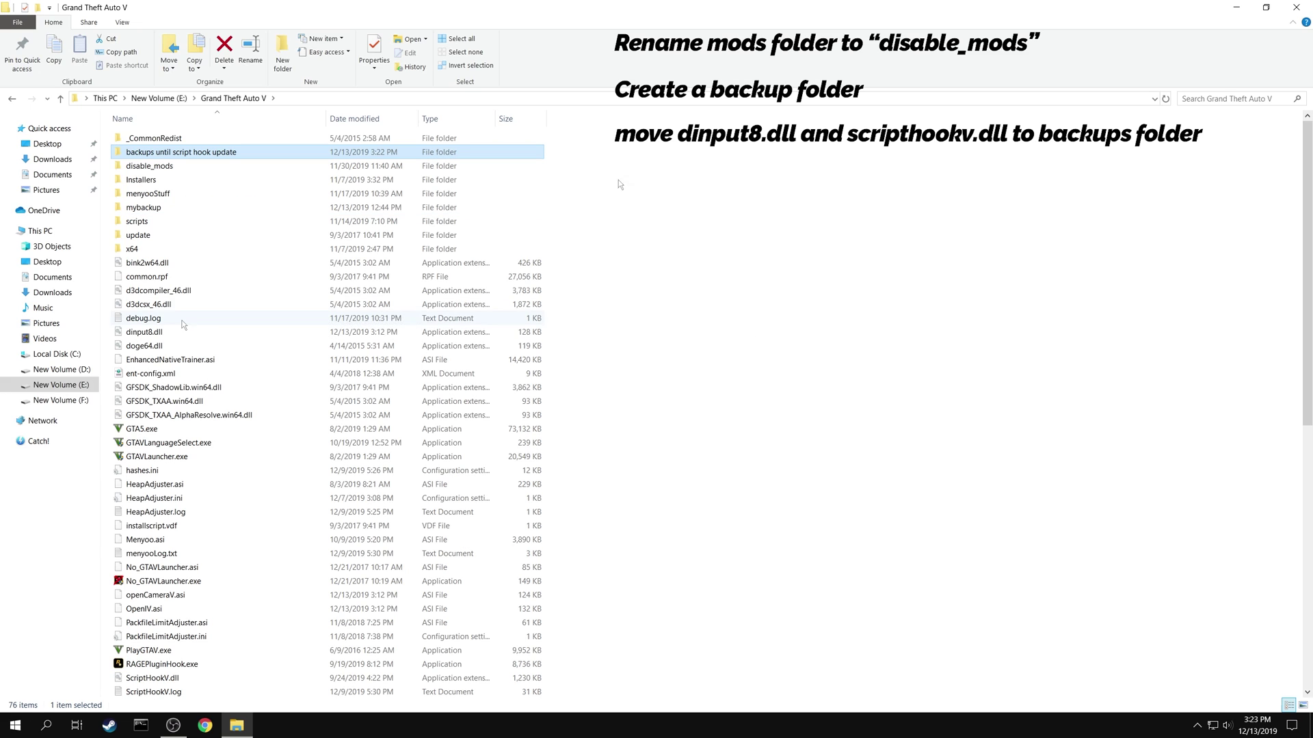
# Step: Move dinput8.dll and ScriptHookV.dll into the backups folder
pyautogui.click(168, 331)
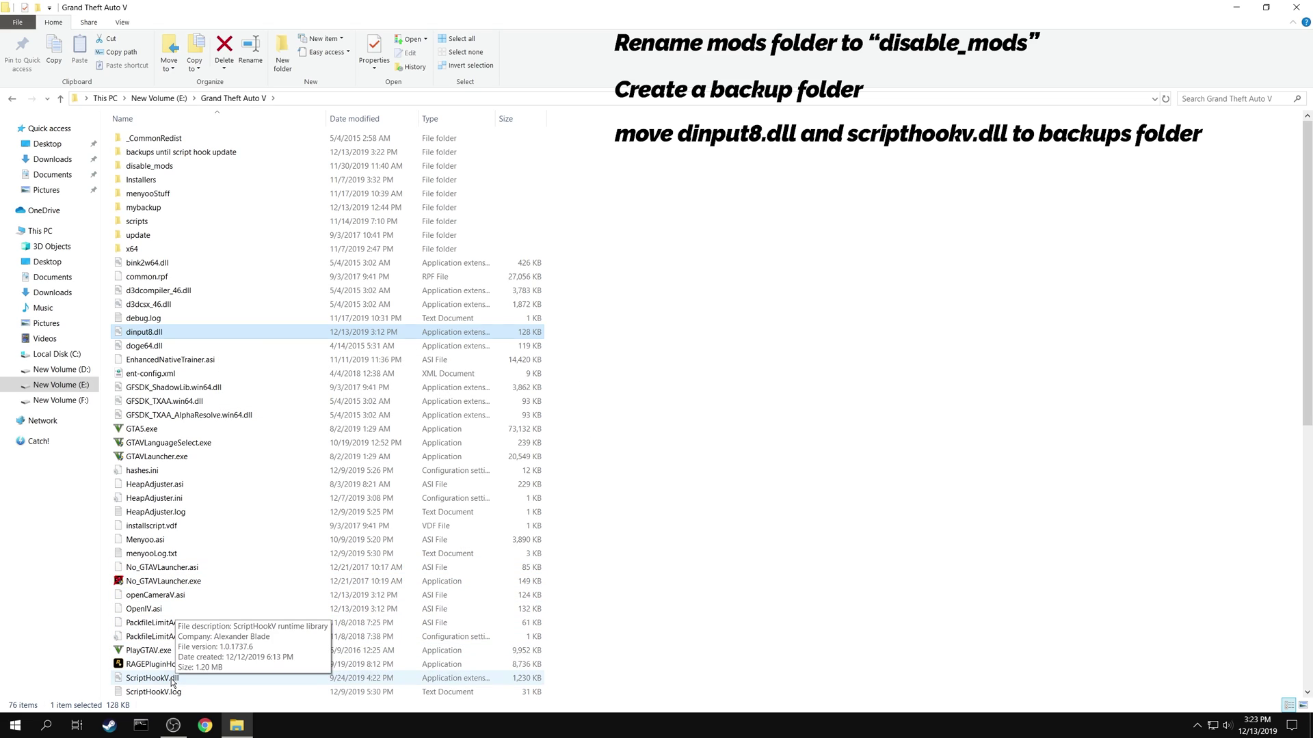
pyautogui.keyDown('ctrl'); pyautogui.click(231, 677); pyautogui.keyUp('ctrl')
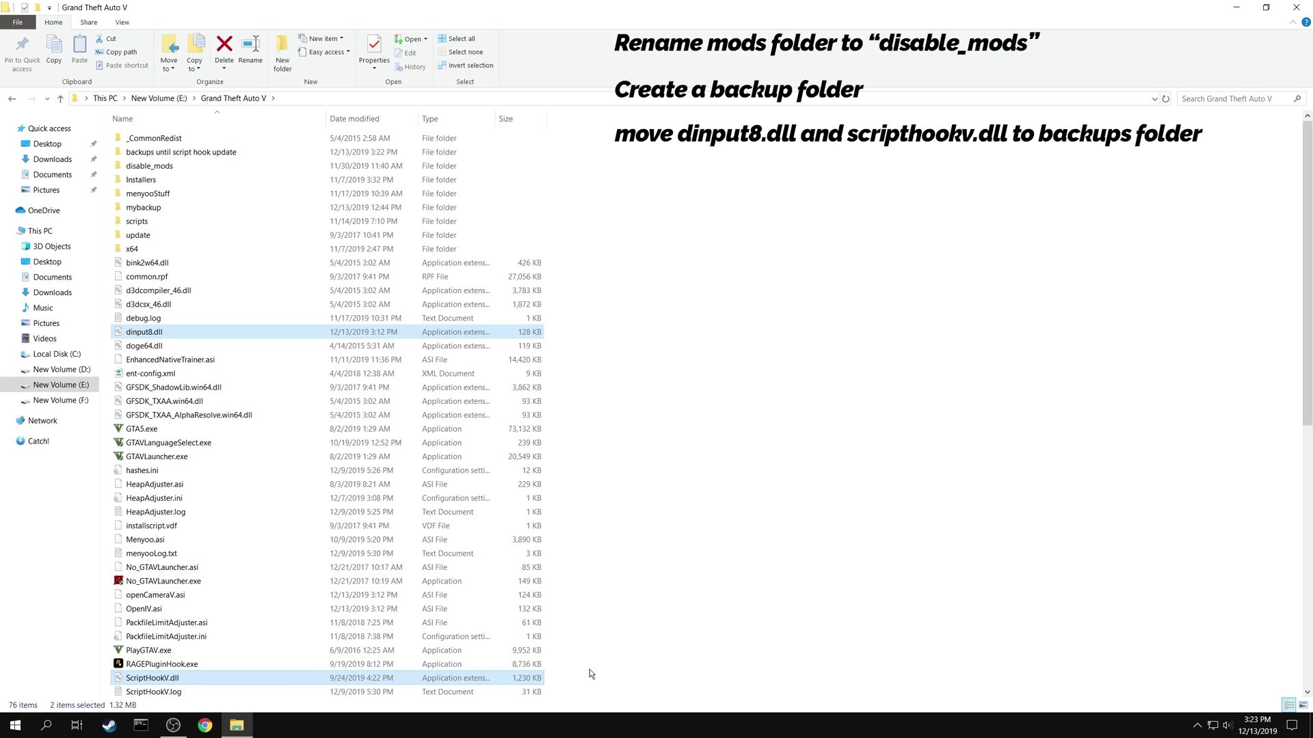
pyautogui.moveTo(141, 333); pyautogui.dragTo(173, 155)
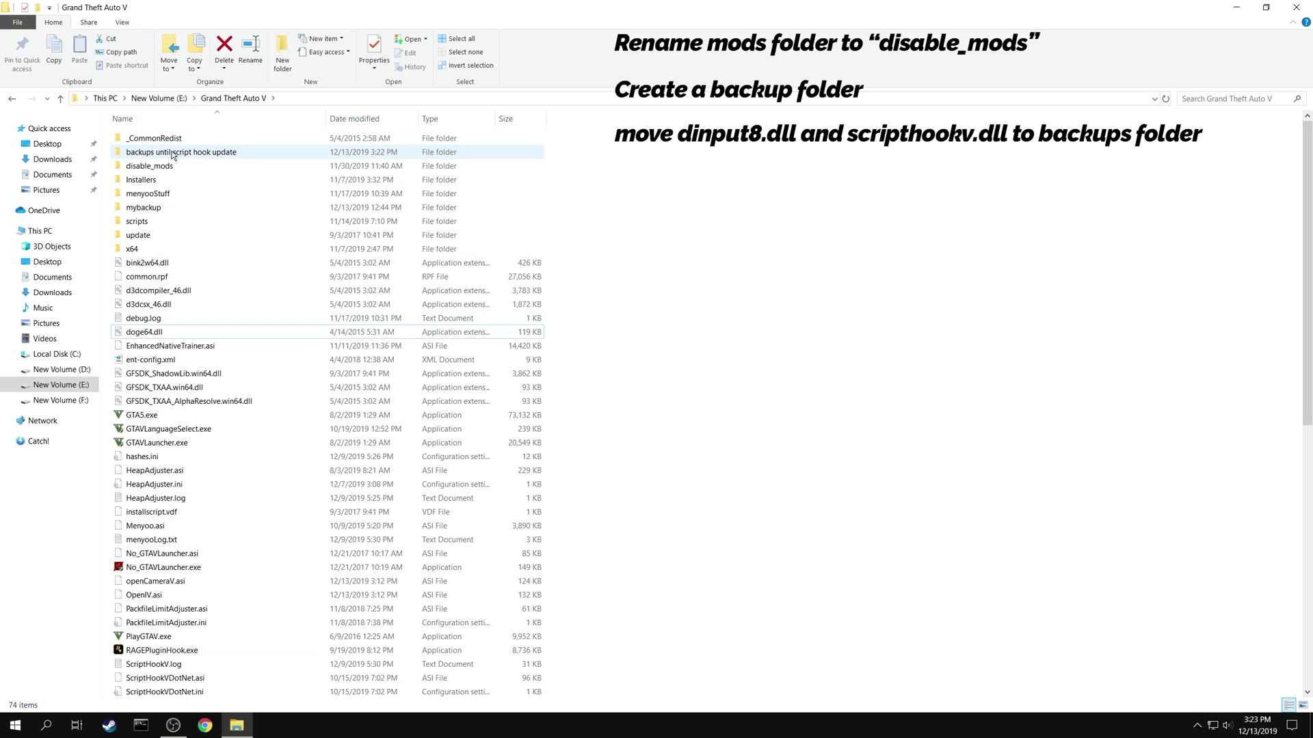
# Step: Move the six files from ScriptHookVDotNet.asi through ScriptHookVDotNet3.xml into the backups folder
pyautogui.scroll(-4, 273, 410)
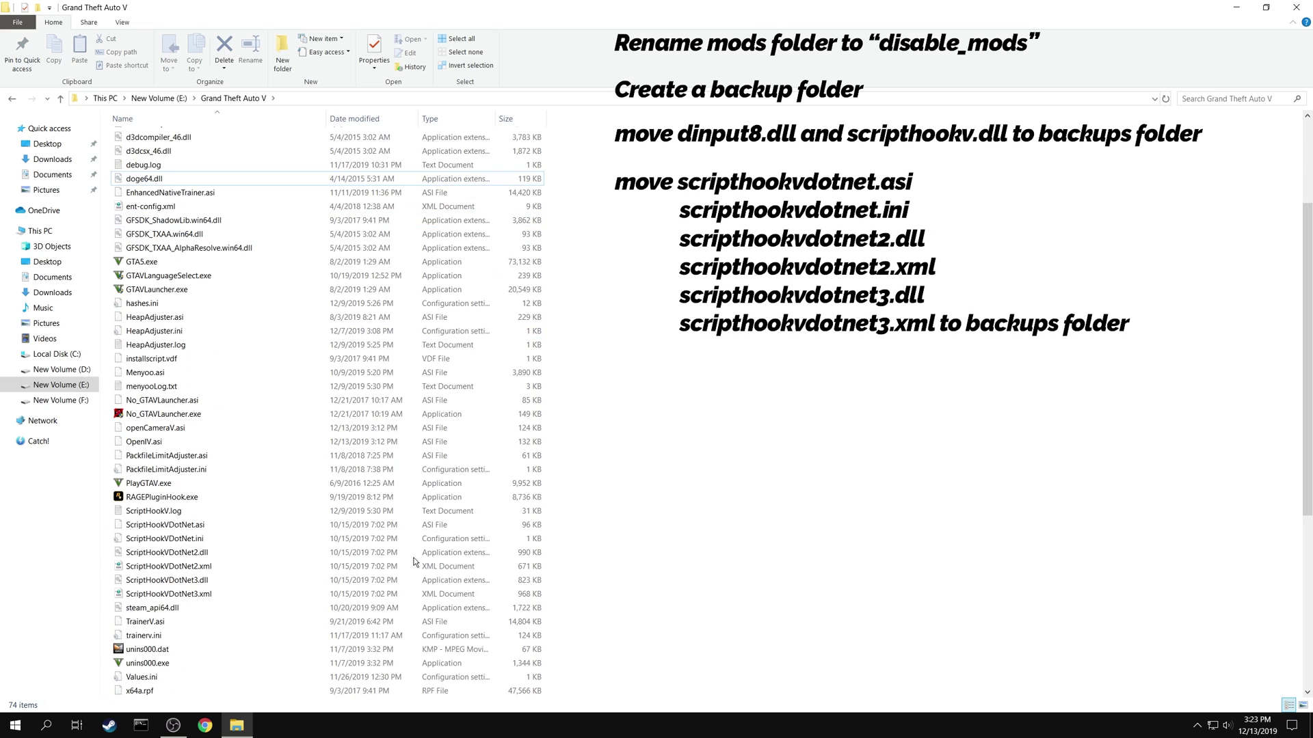
pyautogui.click(203, 525)
pyautogui.keyDown('shift'); pyautogui.click(202, 593); pyautogui.keyUp('shift')
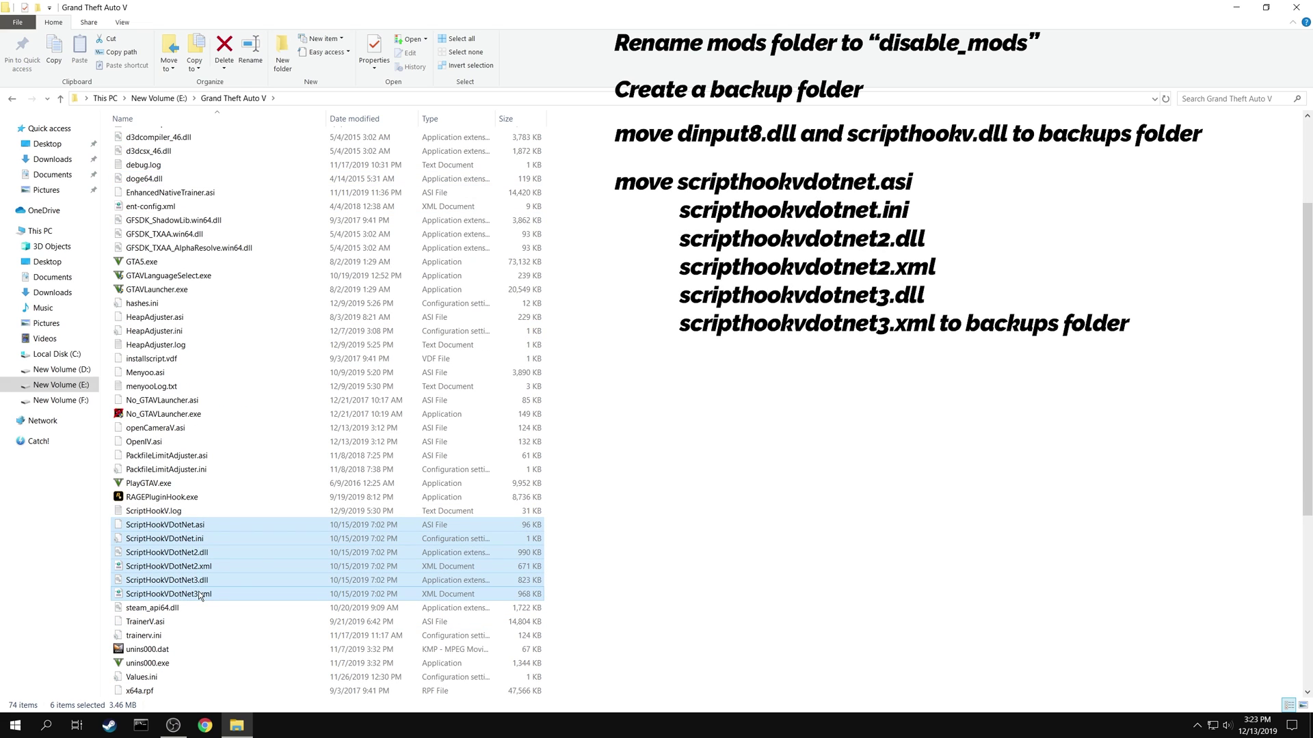
pyautogui.scroll(3, 198, 629)
pyautogui.scroll(1, 196, 651)
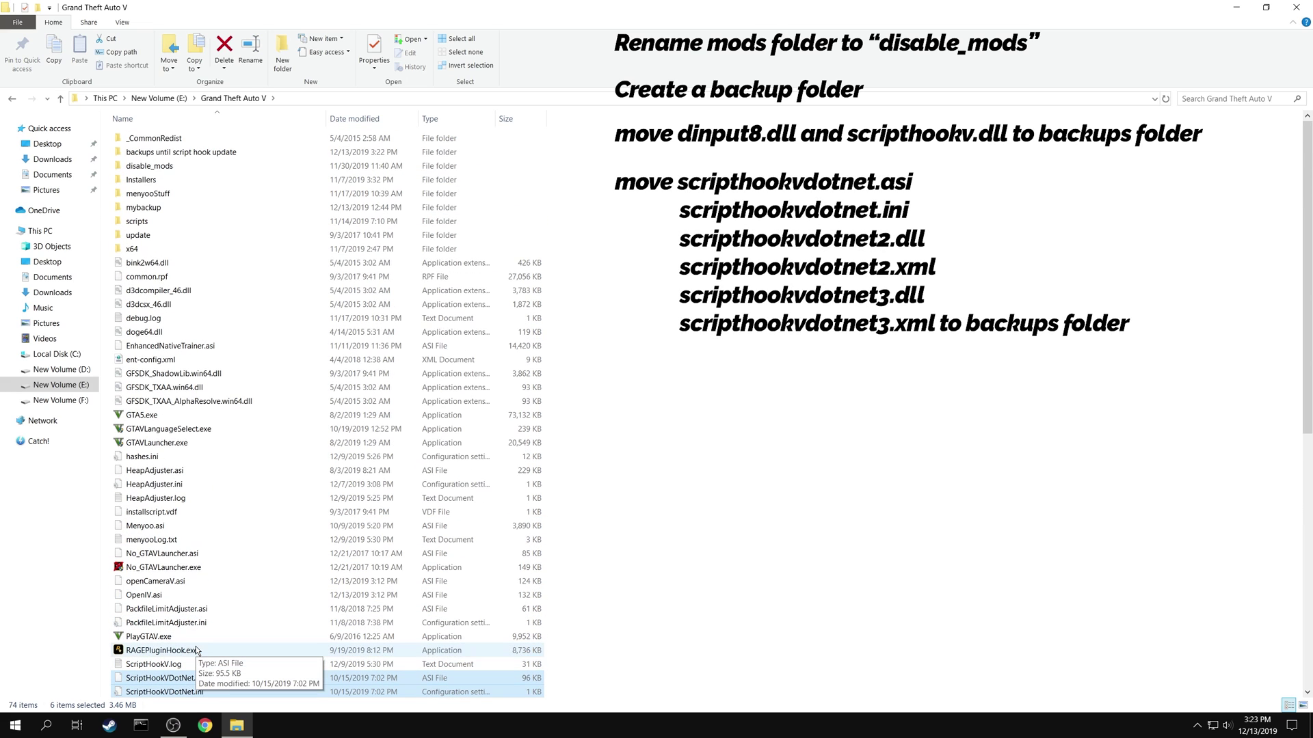
pyautogui.moveTo(200, 677); pyautogui.dragTo(228, 157)
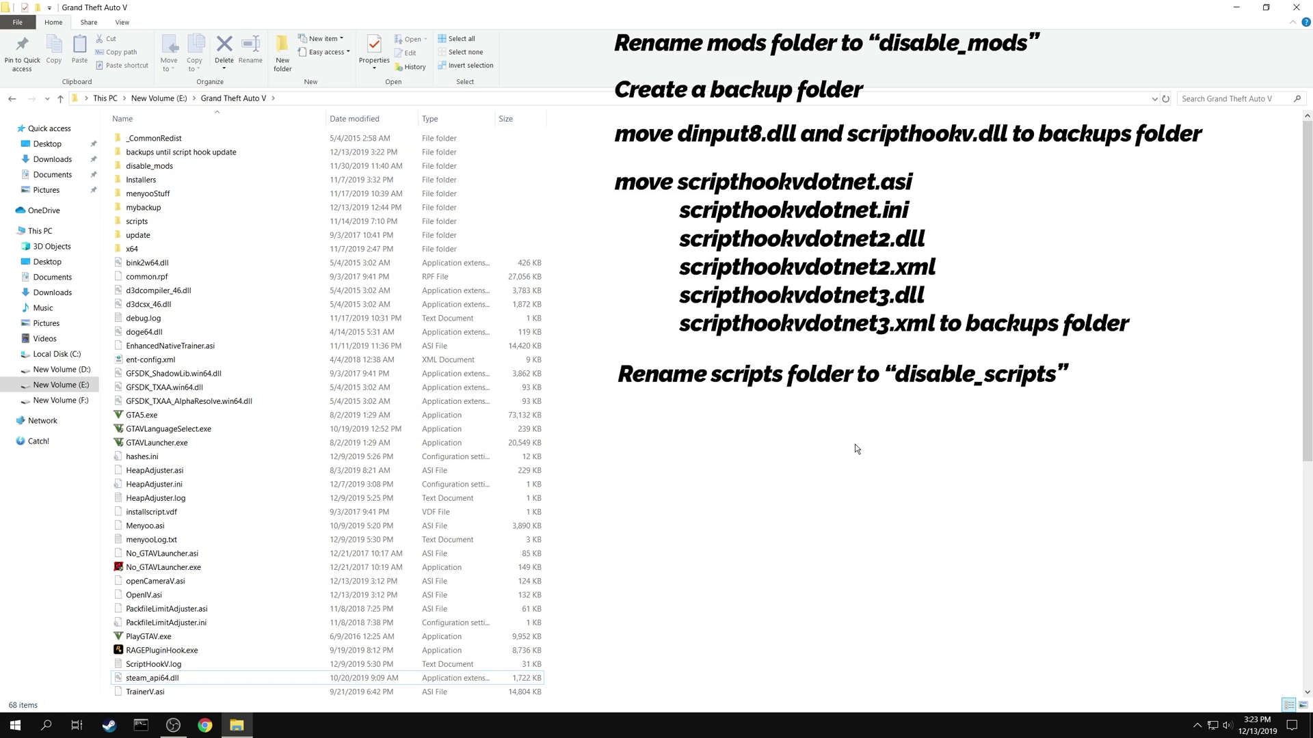
# Step: Rename the scripts folder to disable_scripts
pyautogui.click(137, 224)
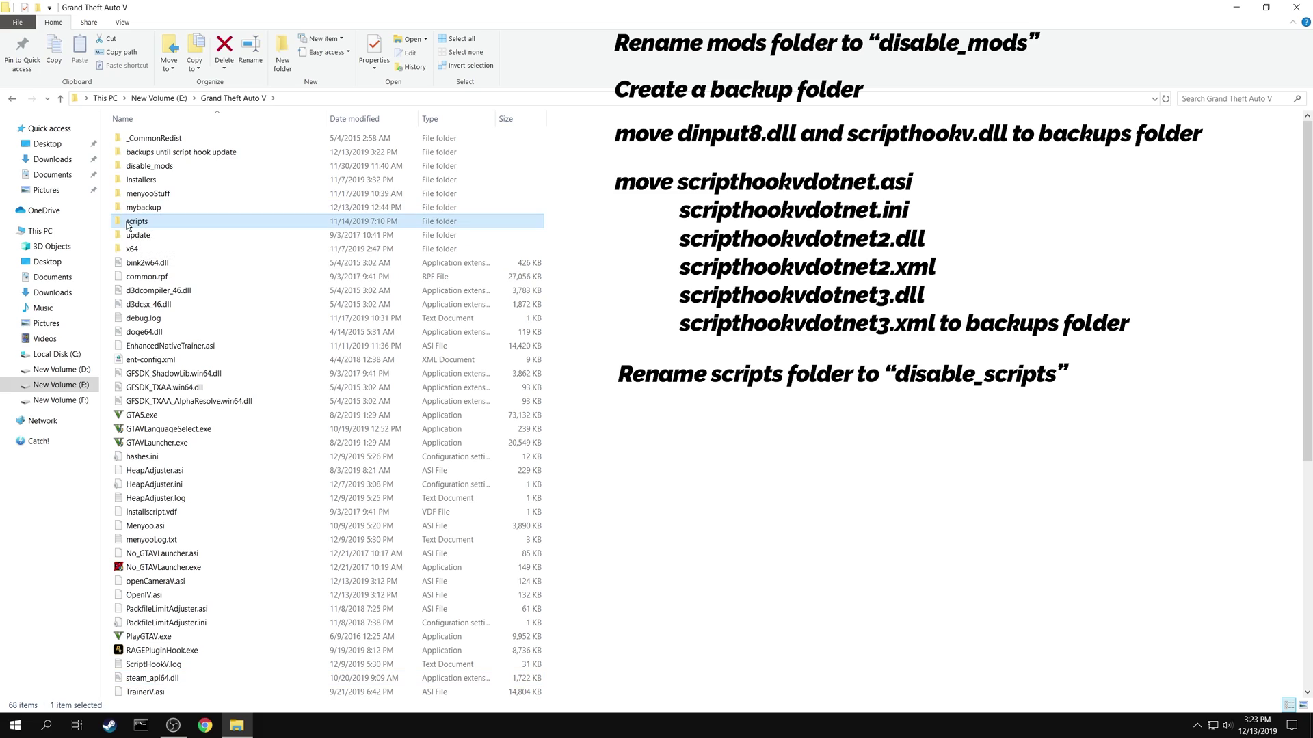
pyautogui.press('Return')
pyautogui.click(665, 273)
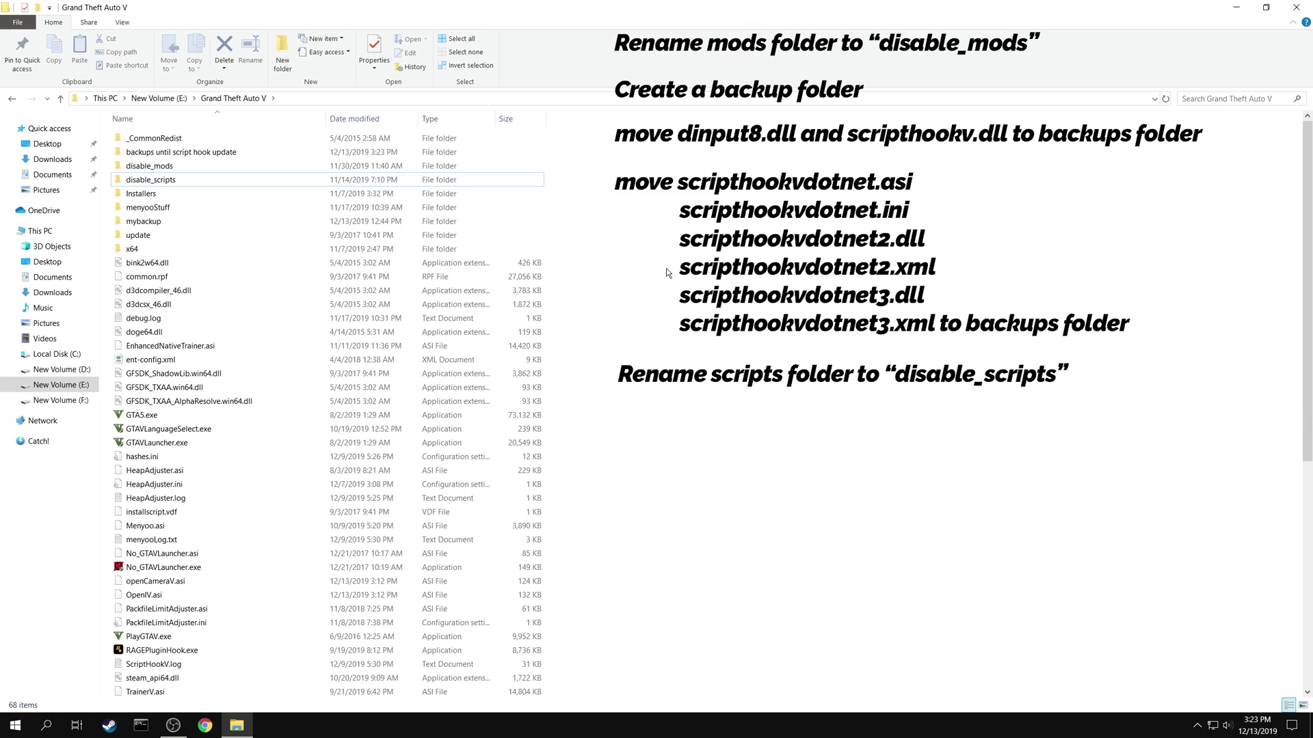
# Step: Select the seven .asi plugins, from EnhancedNativeTrainer.asi to PackfileLimitAdjuster.asi
pyautogui.click(199, 346)
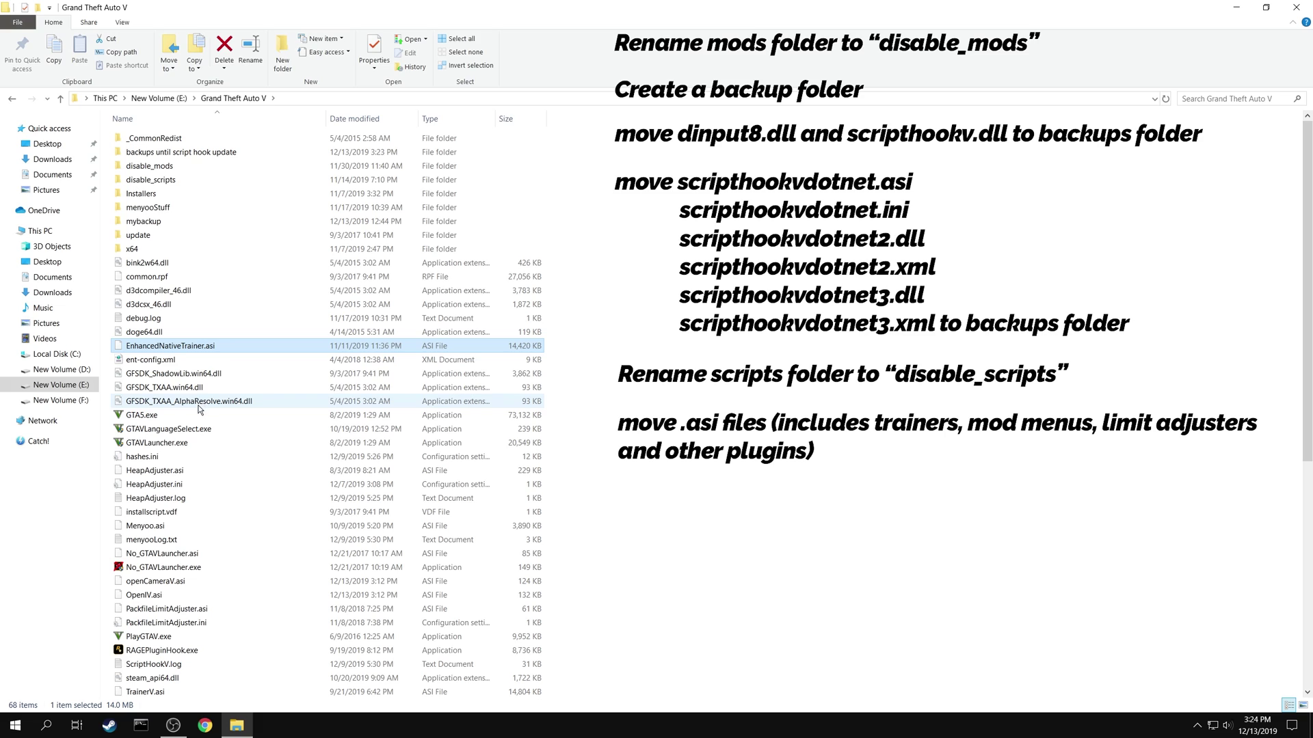
pyautogui.keyDown('ctrl'); pyautogui.click(180, 471); pyautogui.keyUp('ctrl')
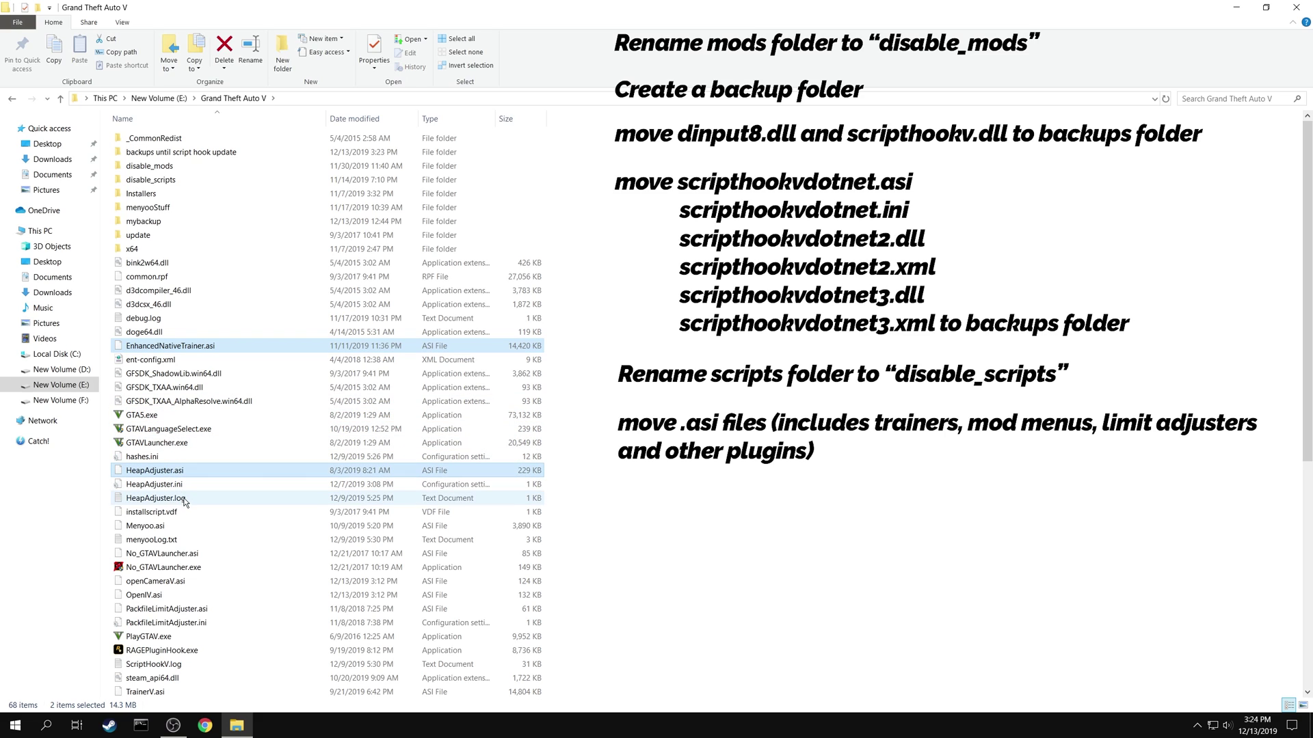
pyautogui.keyDown('ctrl'); pyautogui.click(181, 528); pyautogui.keyUp('ctrl')
pyautogui.keyDown('ctrl'); pyautogui.click(179, 553); pyautogui.keyUp('ctrl')
pyautogui.keyDown('ctrl'); pyautogui.click(174, 581); pyautogui.keyUp('ctrl')
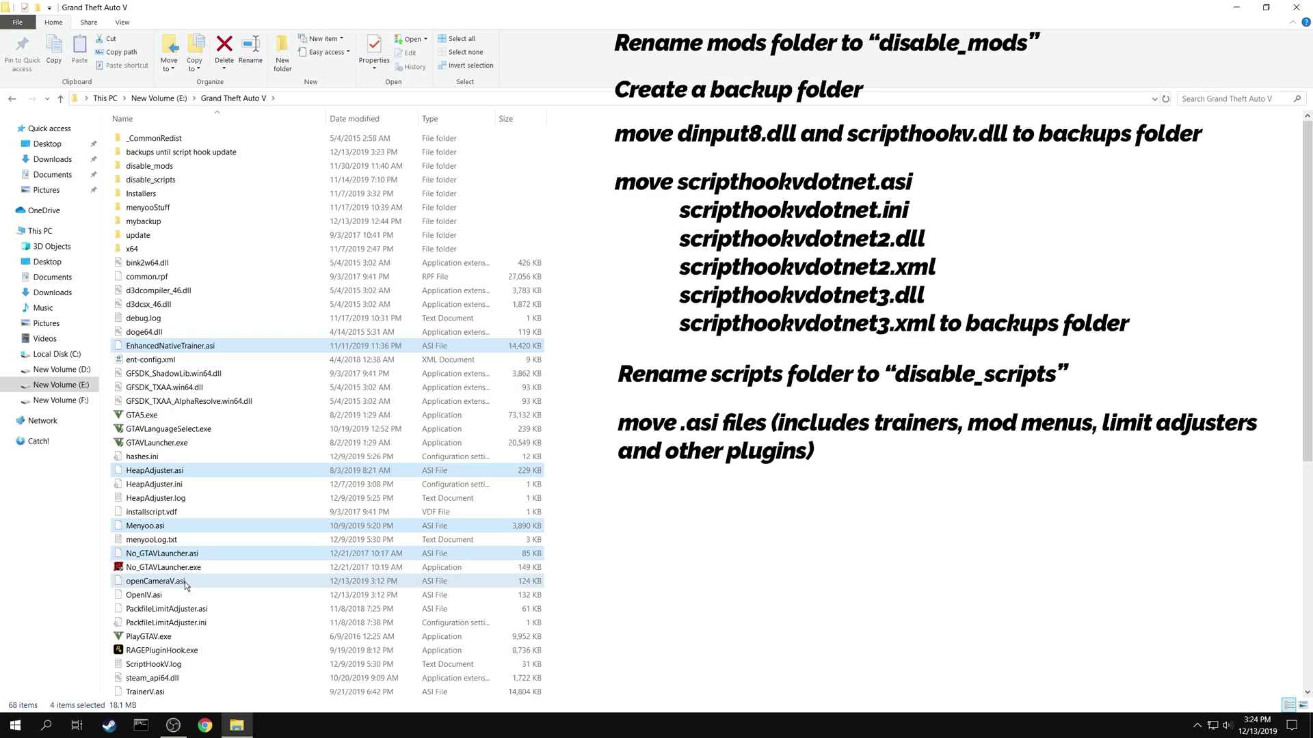
pyautogui.keyDown('ctrl'); pyautogui.click(169, 597); pyautogui.keyUp('ctrl')
pyautogui.keyDown('ctrl'); pyautogui.click(168, 610); pyautogui.keyUp('ctrl')
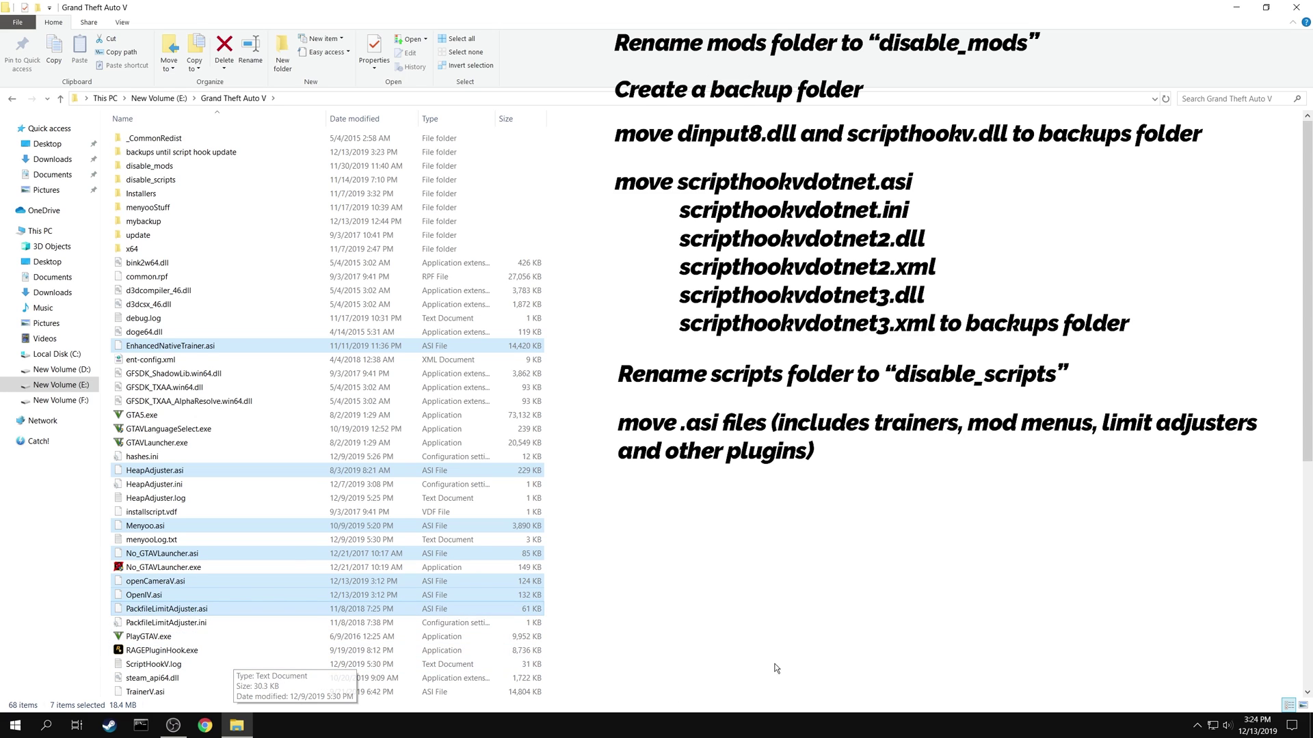
# Step: Add trainerv.ini, PackfileLimitAdjuster.ini, HeapAdjuster.ini and ent-config.xml, and move all twelve into backups
pyautogui.scroll(-2, 735, 636)
pyautogui.scroll(-1, 735, 635)
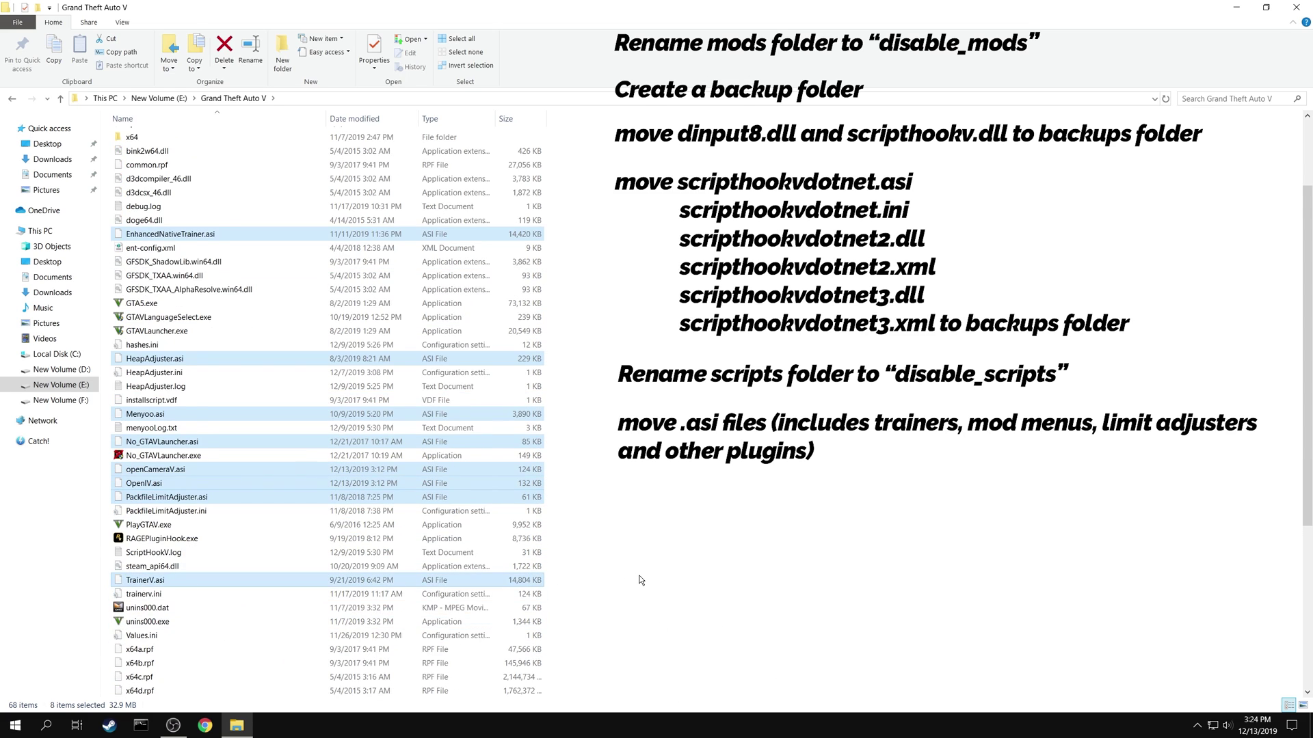
pyautogui.scroll(-3, 639, 580)
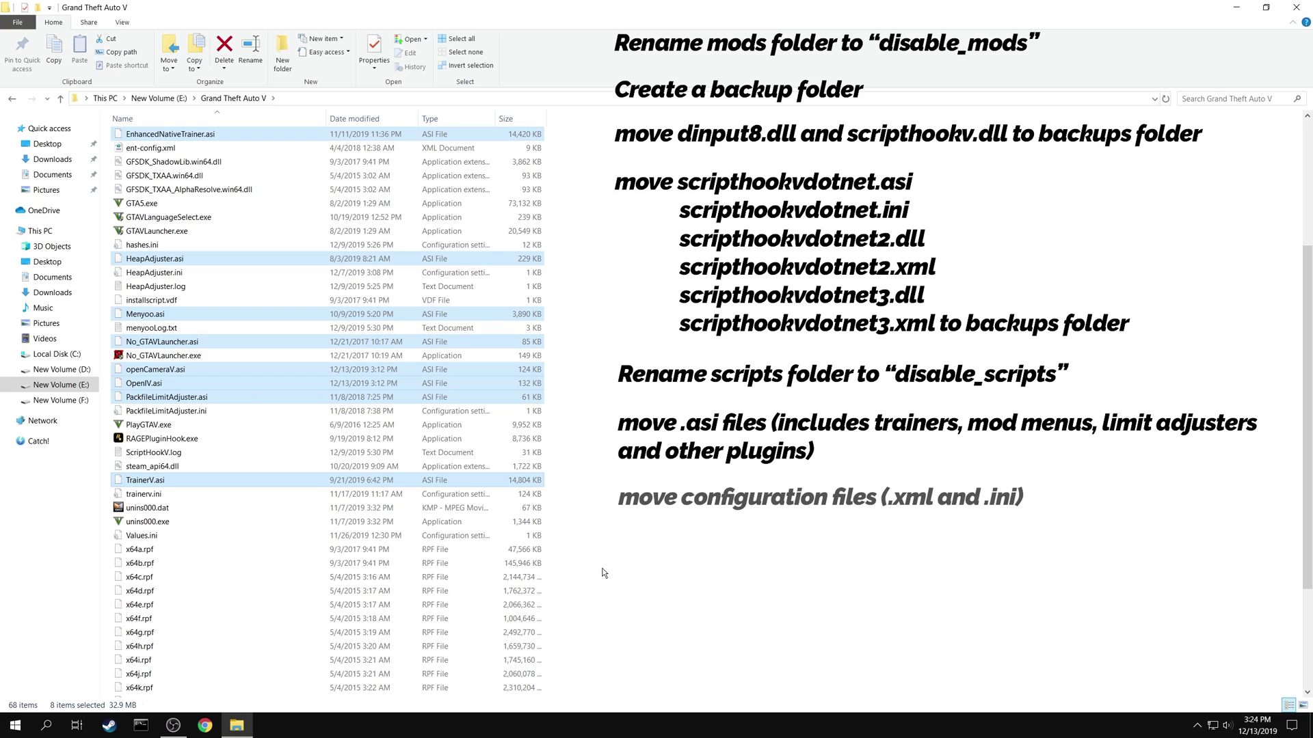
pyautogui.keyDown('ctrl'); pyautogui.click(190, 494); pyautogui.keyUp('ctrl')
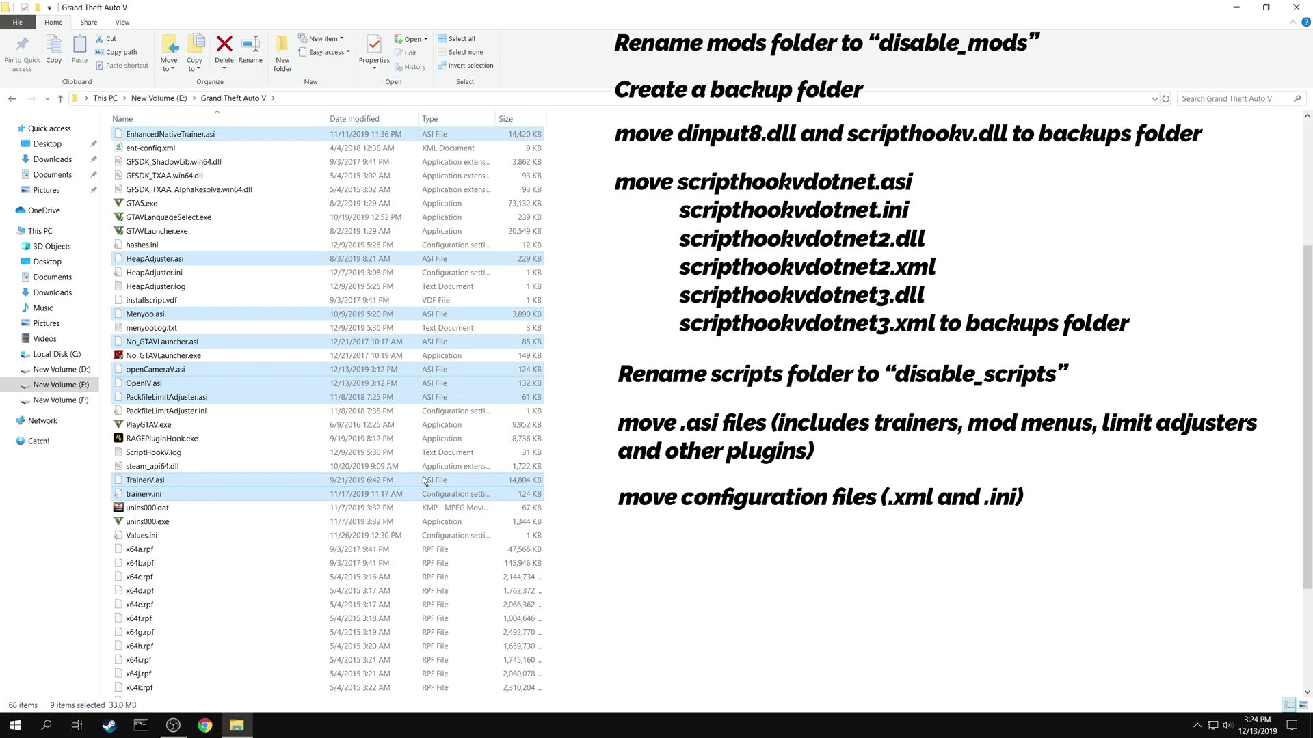
pyautogui.keyDown('ctrl'); pyautogui.click(236, 410); pyautogui.keyUp('ctrl')
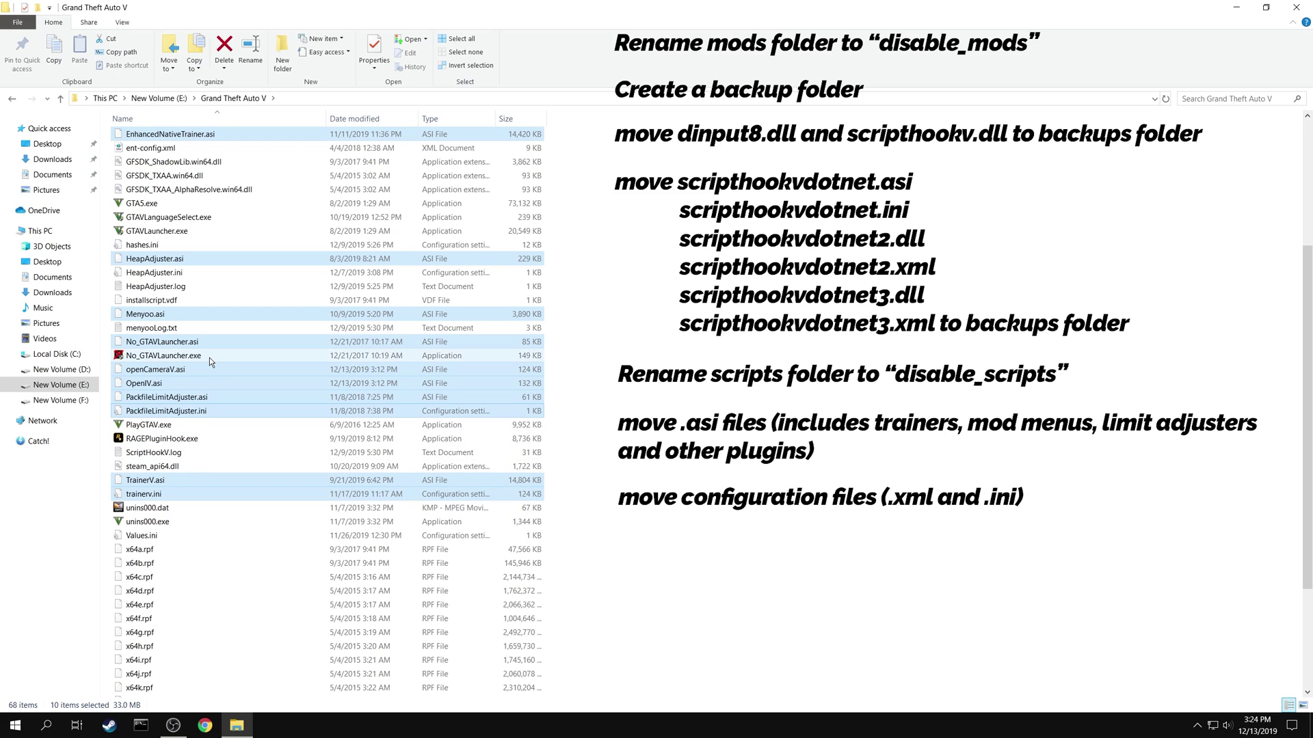
pyautogui.keyDown('ctrl'); pyautogui.click(186, 278); pyautogui.keyUp('ctrl')
pyautogui.scroll(1, 186, 278)
pyautogui.keyDown('ctrl'); pyautogui.click(164, 190); pyautogui.keyUp('ctrl')
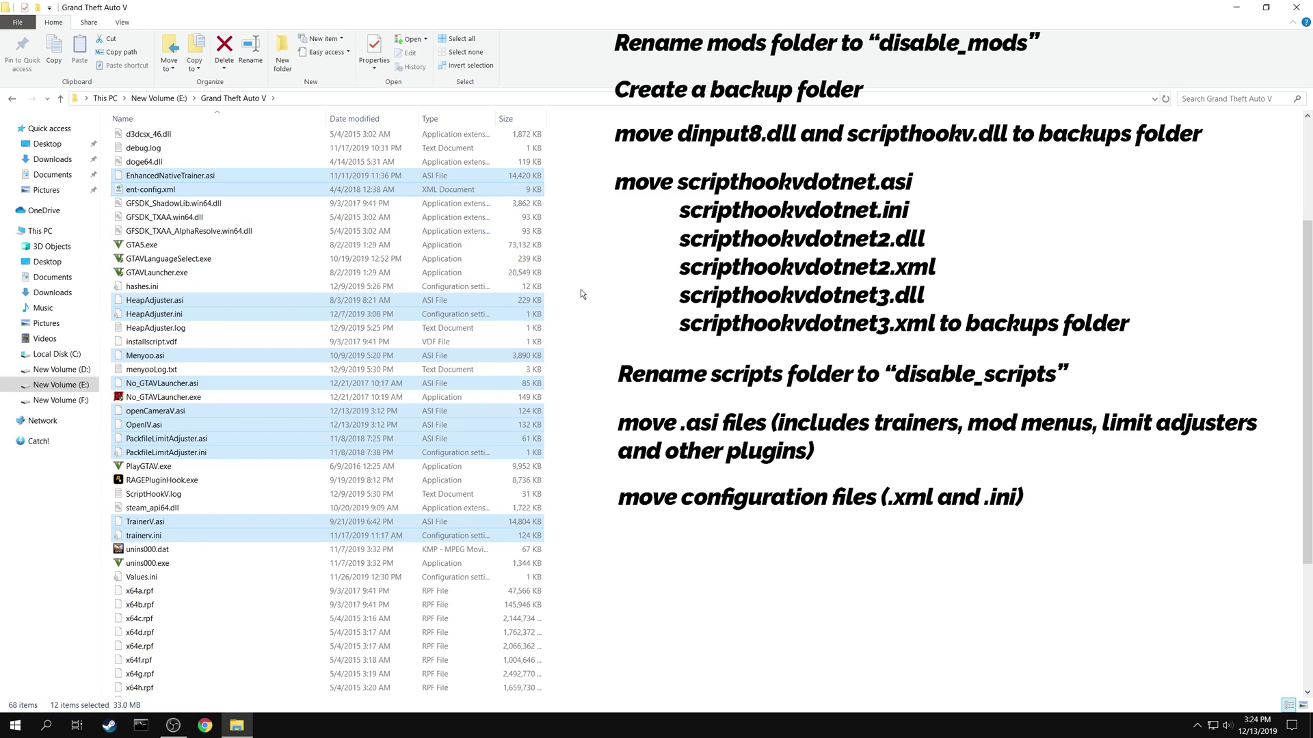
pyautogui.scroll(3, 581, 291)
pyautogui.scroll(1, 583, 293)
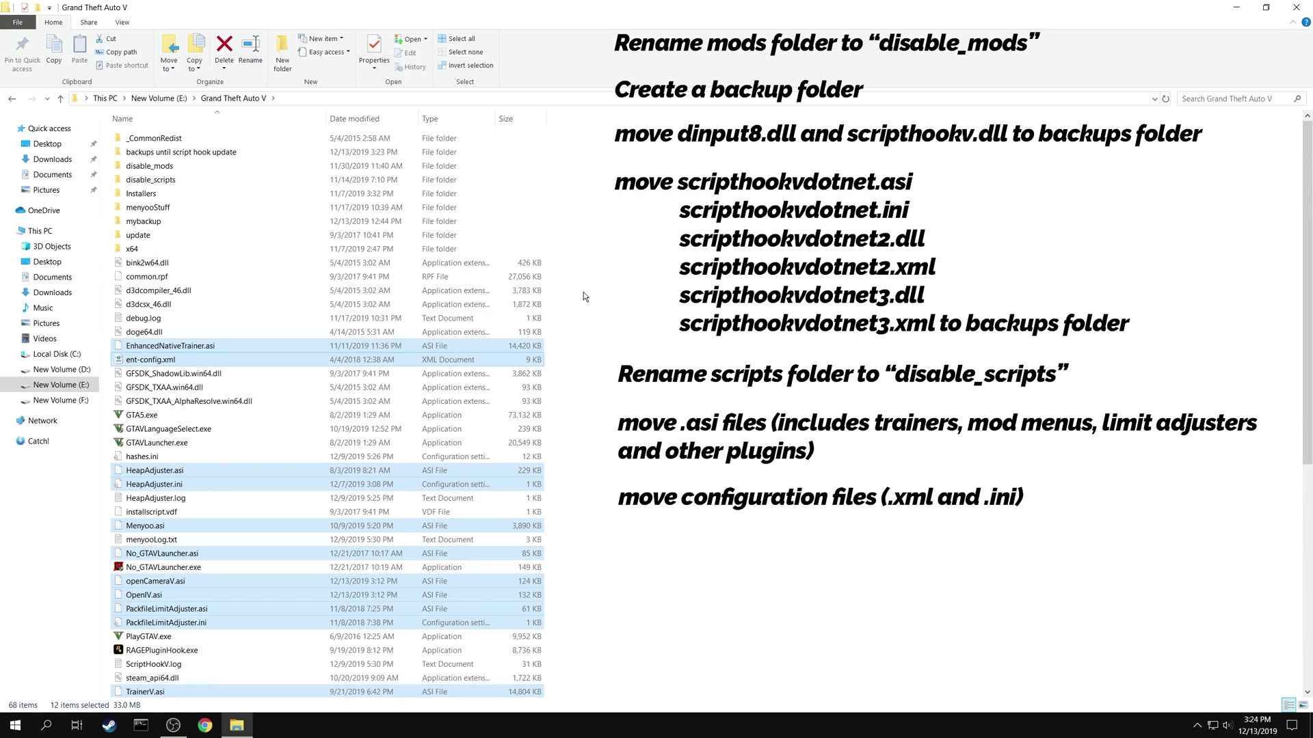
pyautogui.moveTo(182, 346); pyautogui.dragTo(172, 155)
pyautogui.click(161, 442)
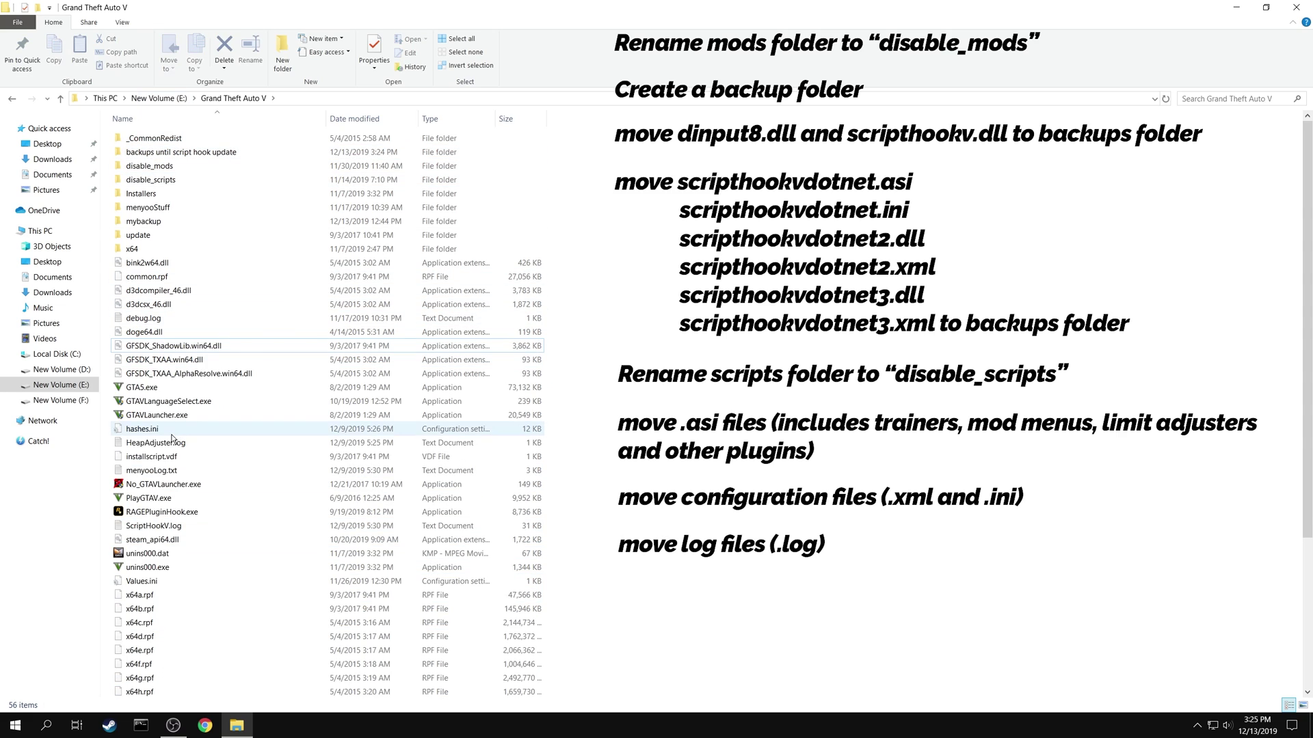
# Step: Move HeapAdjuster.log and menyooLog.txt out of the main game folder
pyautogui.keyDown('ctrl'); pyautogui.click(185, 470); pyautogui.keyUp('ctrl')
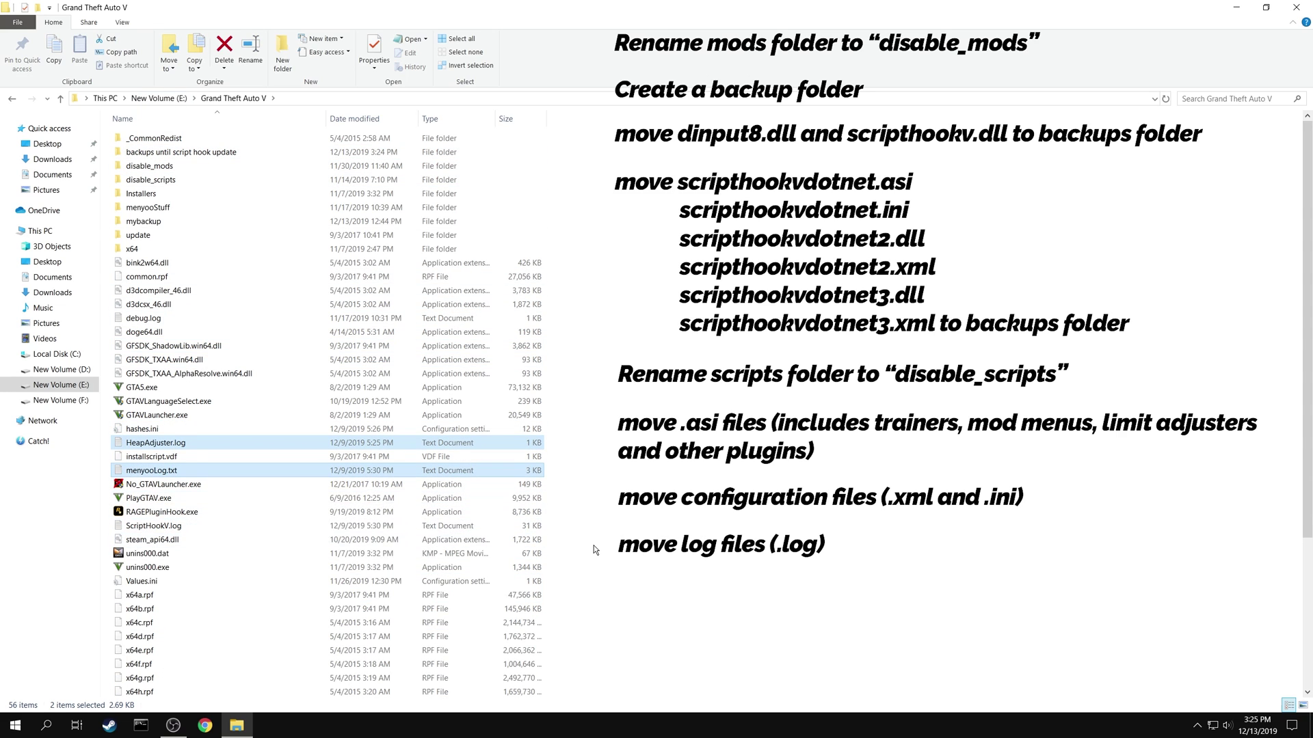
pyautogui.scroll(-4, 595, 547)
pyautogui.scroll(4, 597, 546)
pyautogui.moveTo(164, 443); pyautogui.dragTo(190, 152)
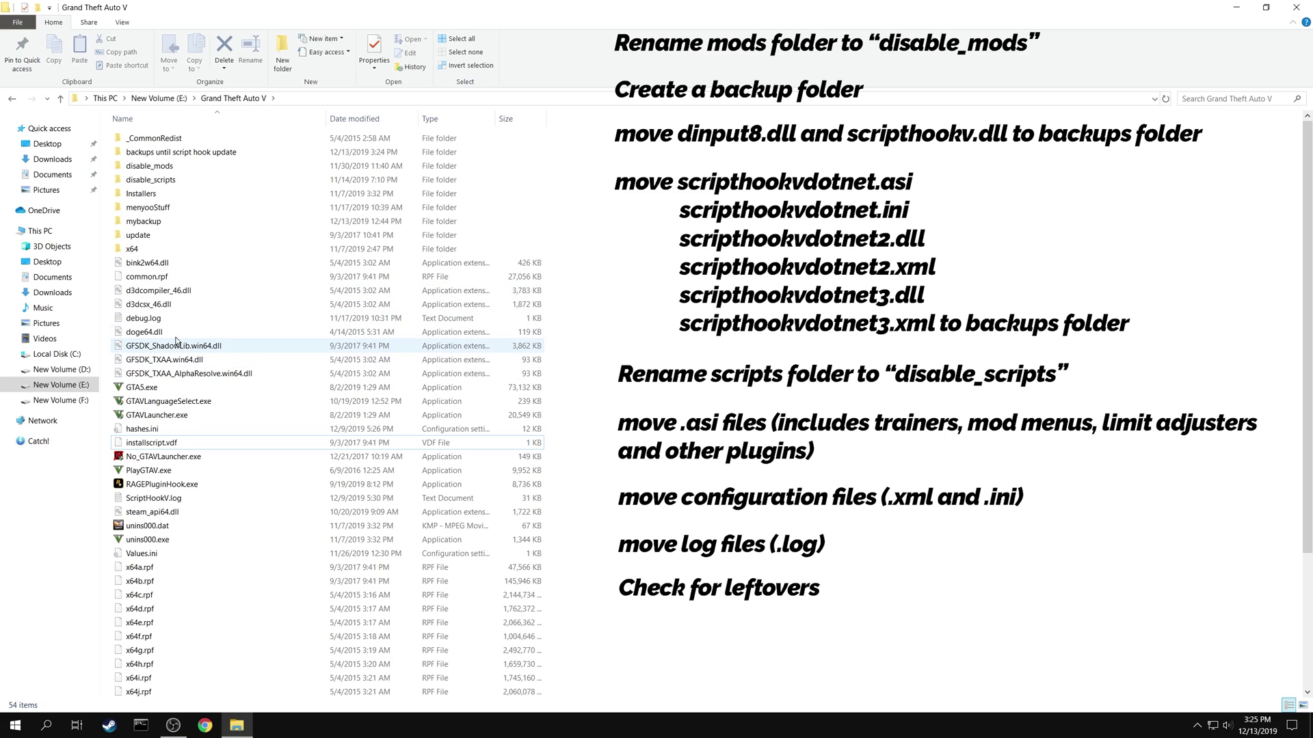
# Step: Move menyooStuff, No_GTAVLauncher.exe, RAGEPluginHook.exe and ScriptHookV.log into disable_scripts
pyautogui.click(154, 208)
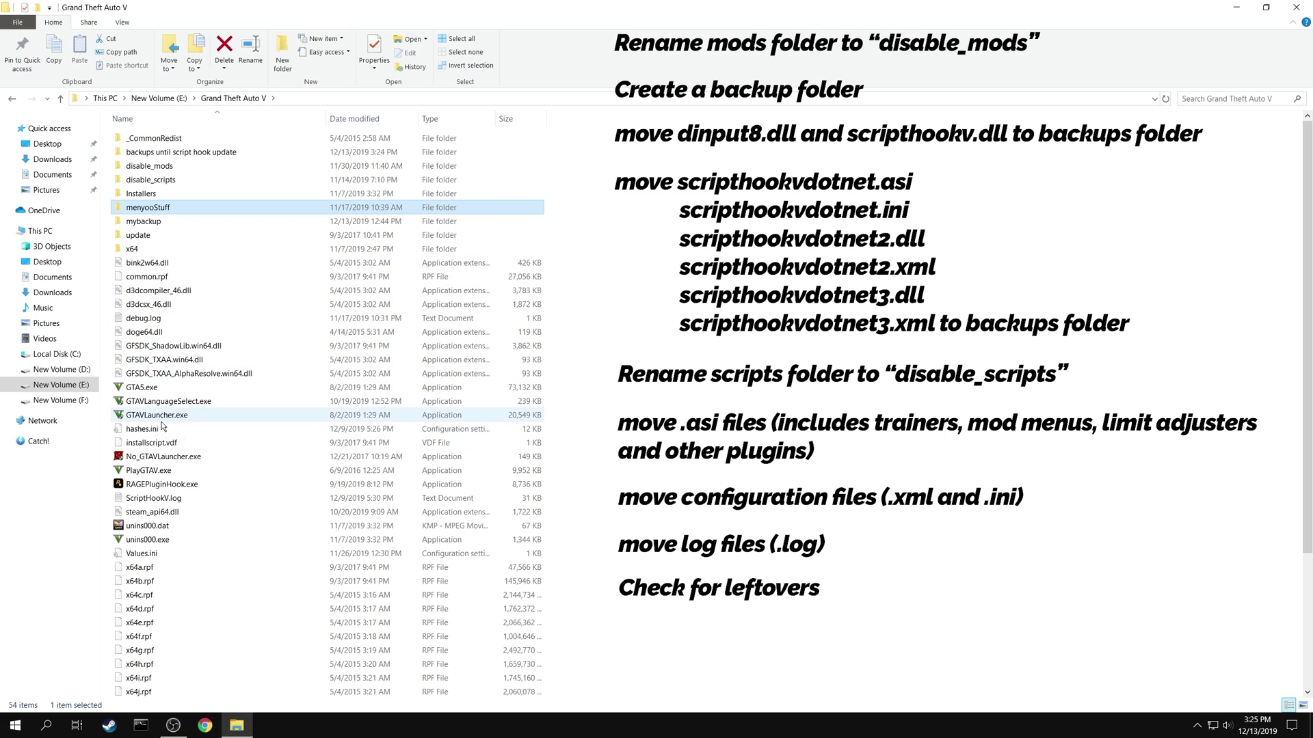
pyautogui.keyDown('ctrl'); pyautogui.click(164, 456); pyautogui.keyUp('ctrl')
pyautogui.keyDown('ctrl'); pyautogui.click(164, 484); pyautogui.keyUp('ctrl')
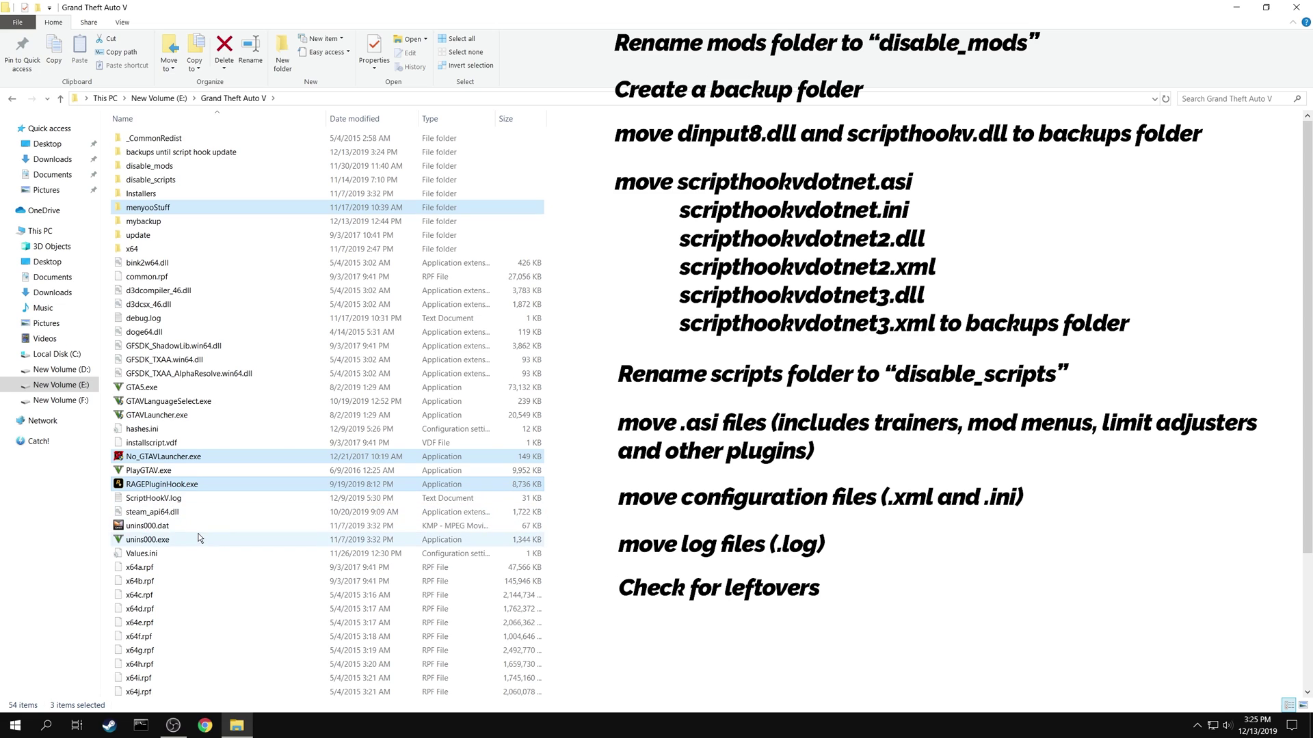
pyautogui.keyDown('ctrl'); pyautogui.click(154, 498); pyautogui.keyUp('ctrl')
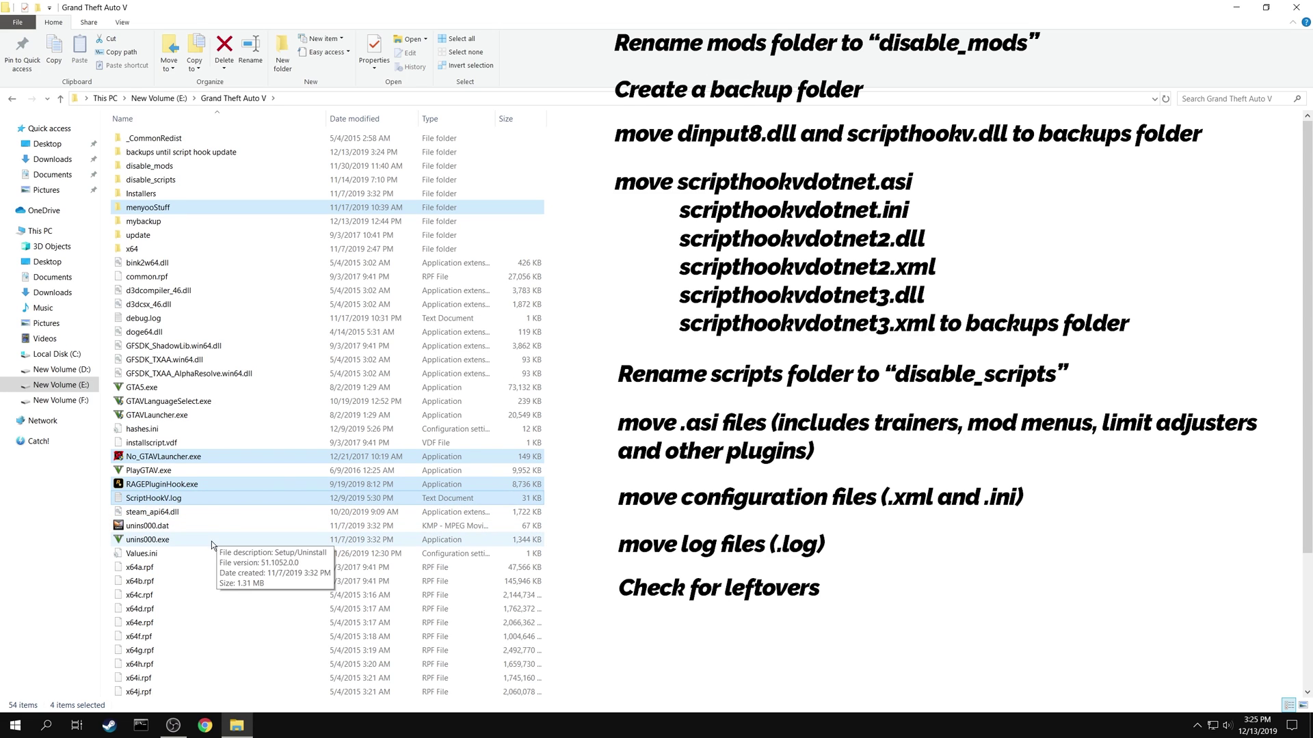
pyautogui.scroll(-5, 617, 620)
pyautogui.scroll(5, 616, 619)
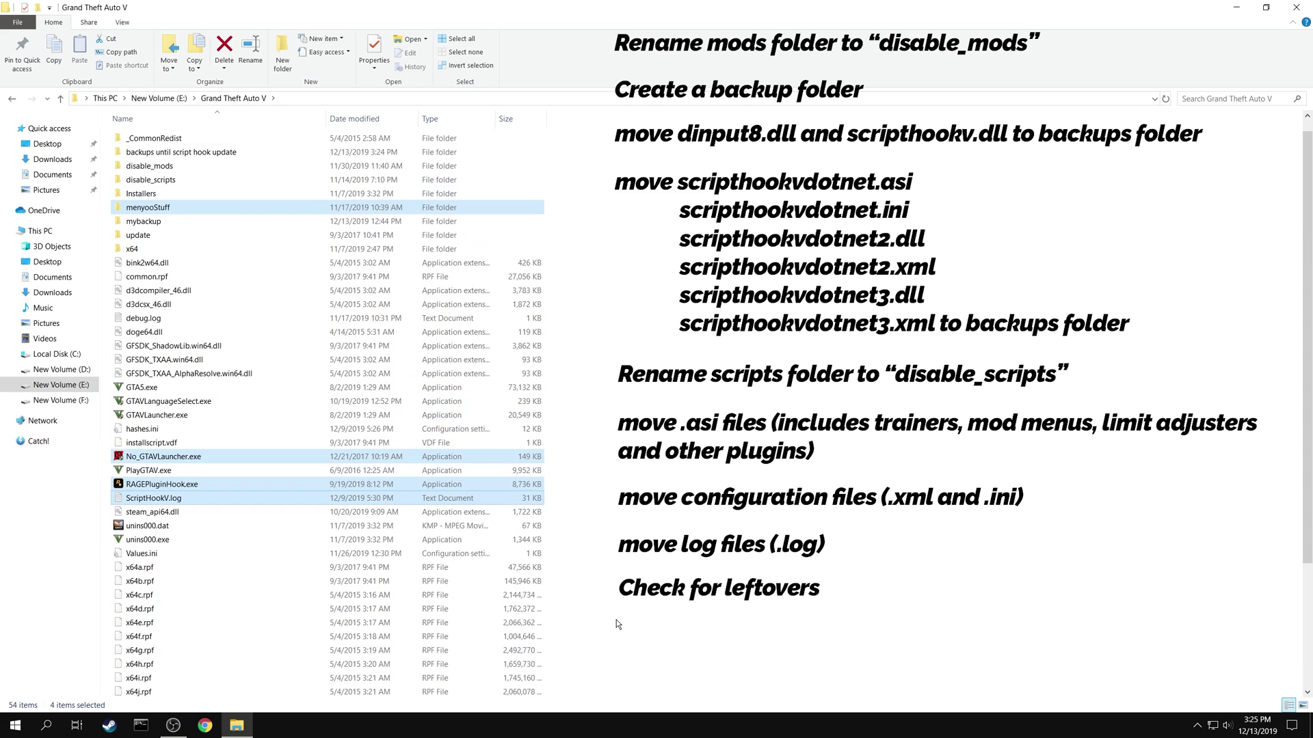
pyautogui.moveTo(280, 498); pyautogui.dragTo(175, 176)
# Step: Launch OpenIV from a Start search for 'ope' and open GTA V for Windows
pyautogui.click(48, 725)
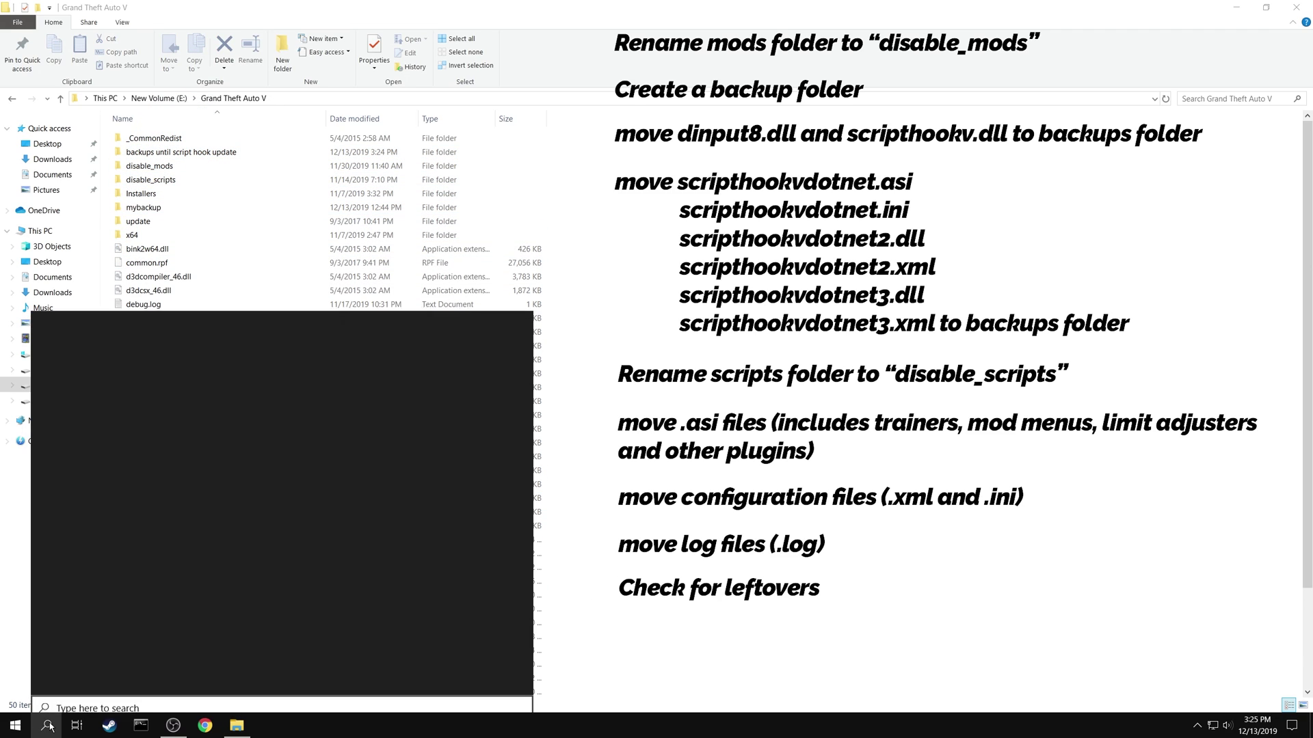
pyautogui.write('ope')
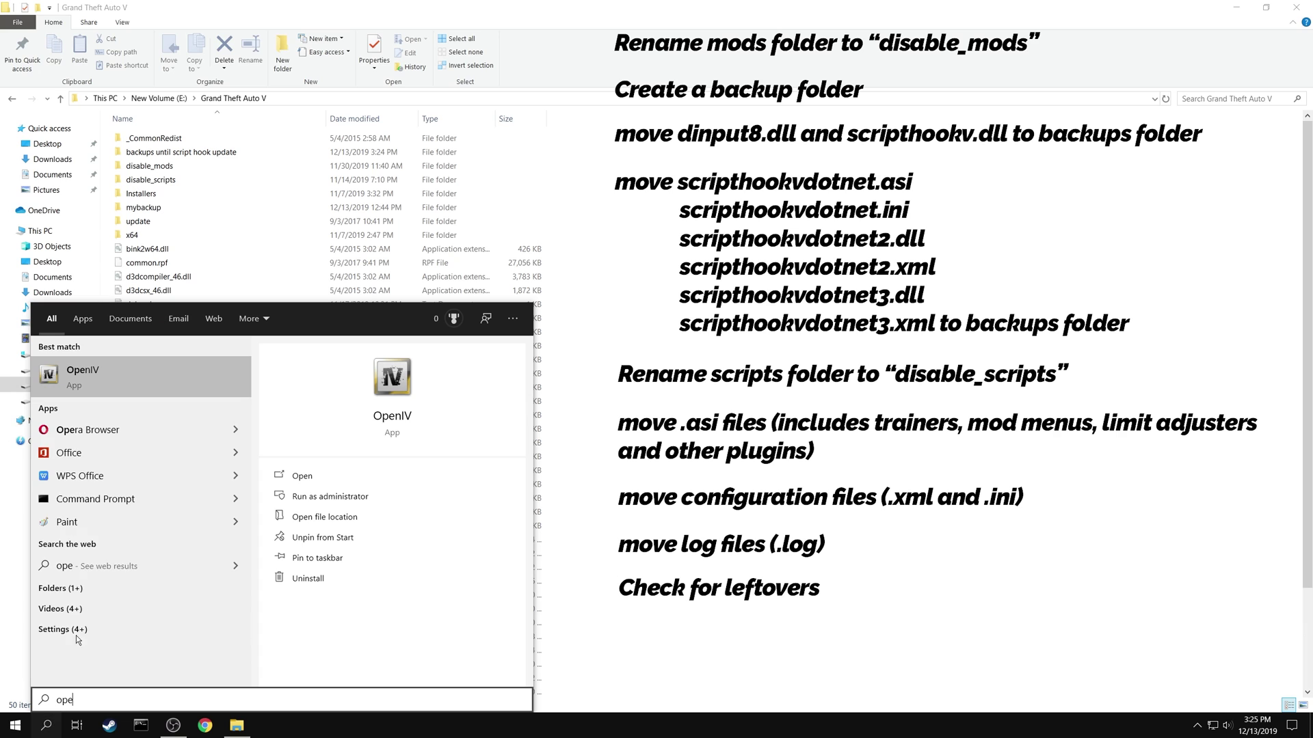
pyautogui.click(130, 379)
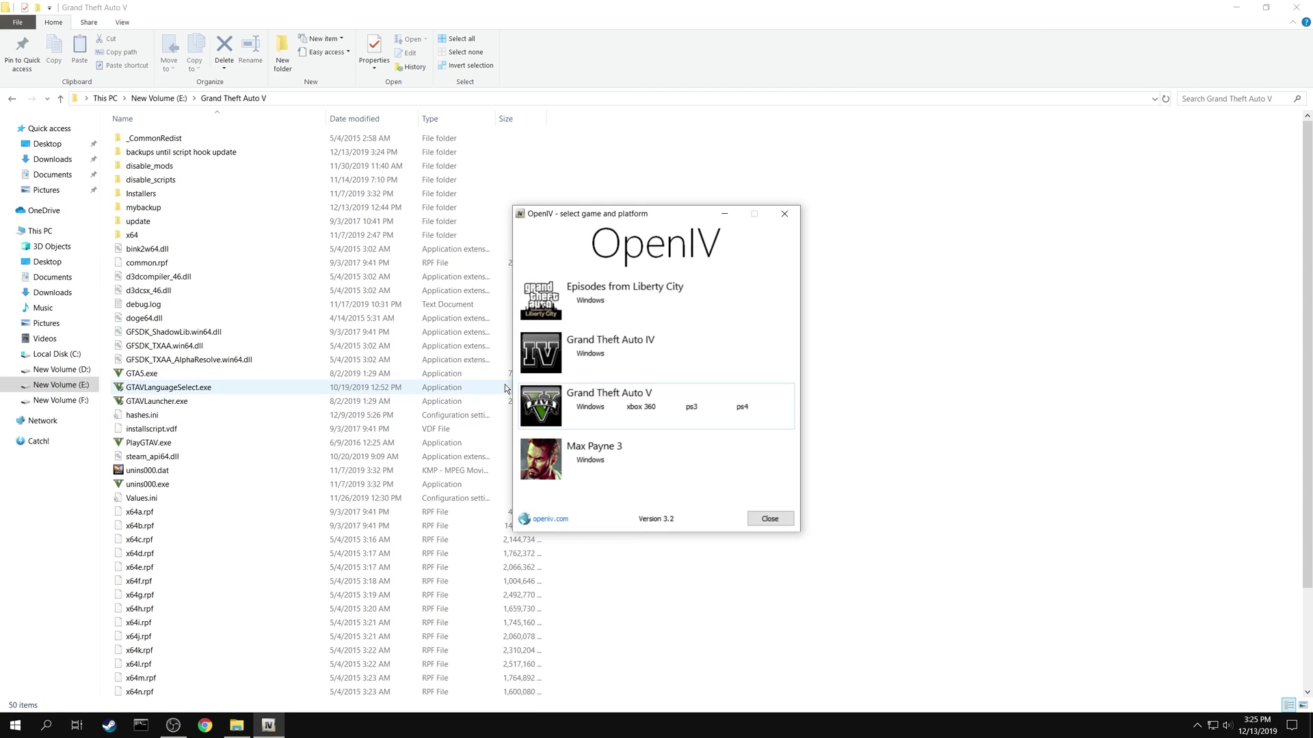
pyautogui.click(594, 407)
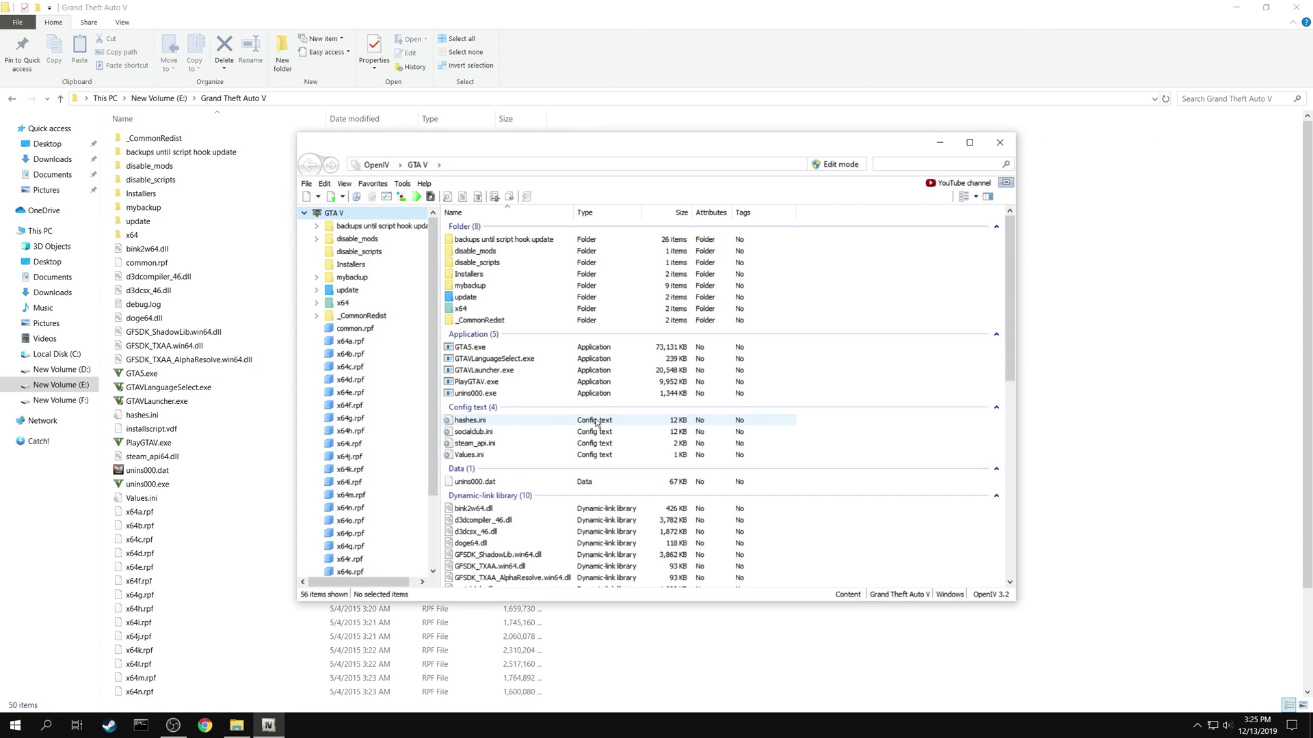
# Step: Confirm in the ASI Manager that ASI Loader and OpenIV.ASI aren't installed, then close OpenIV
pyautogui.click(402, 183)
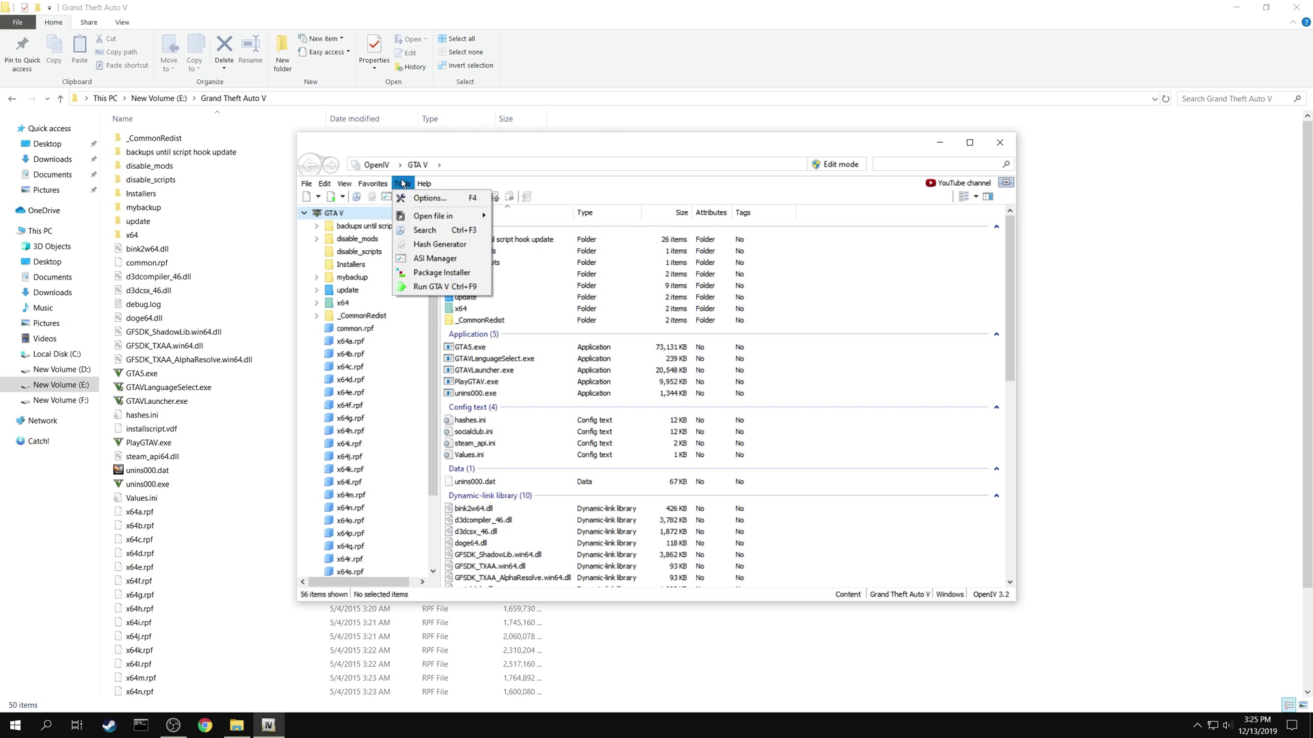
pyautogui.click(431, 258)
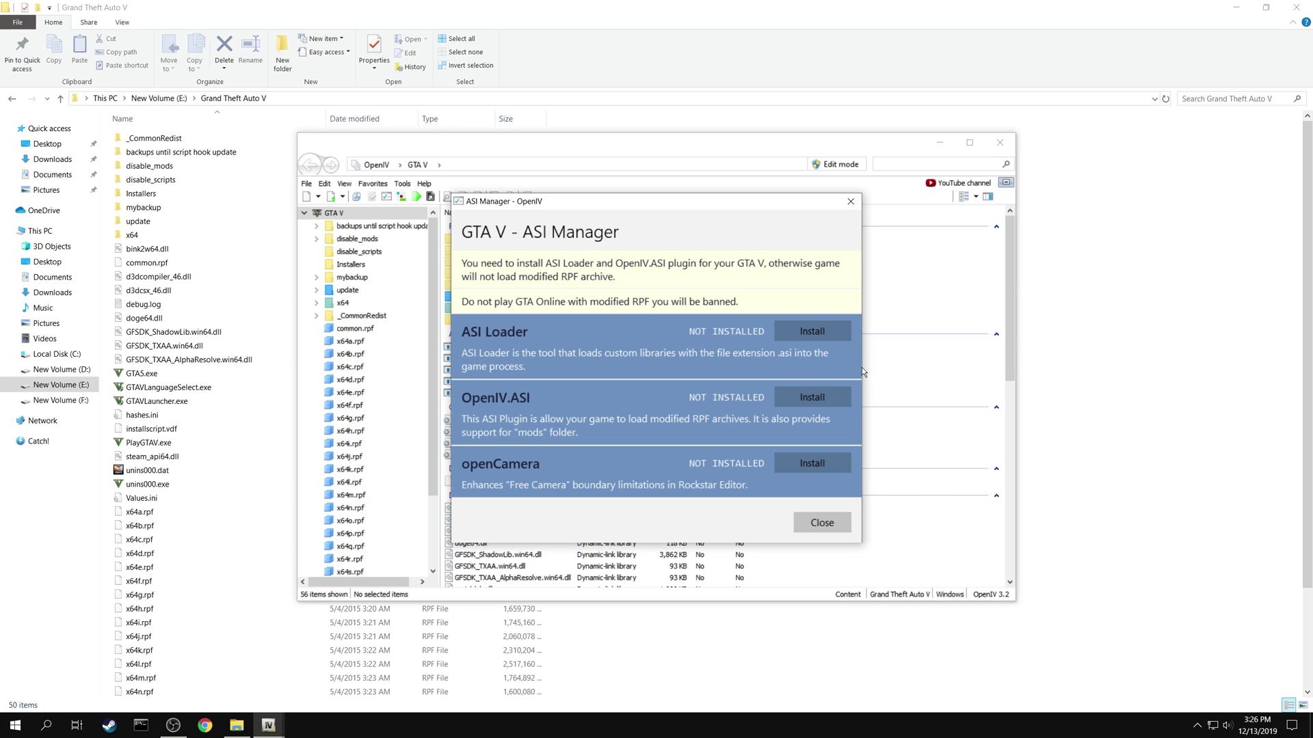
pyautogui.click(850, 203)
pyautogui.click(1001, 143)
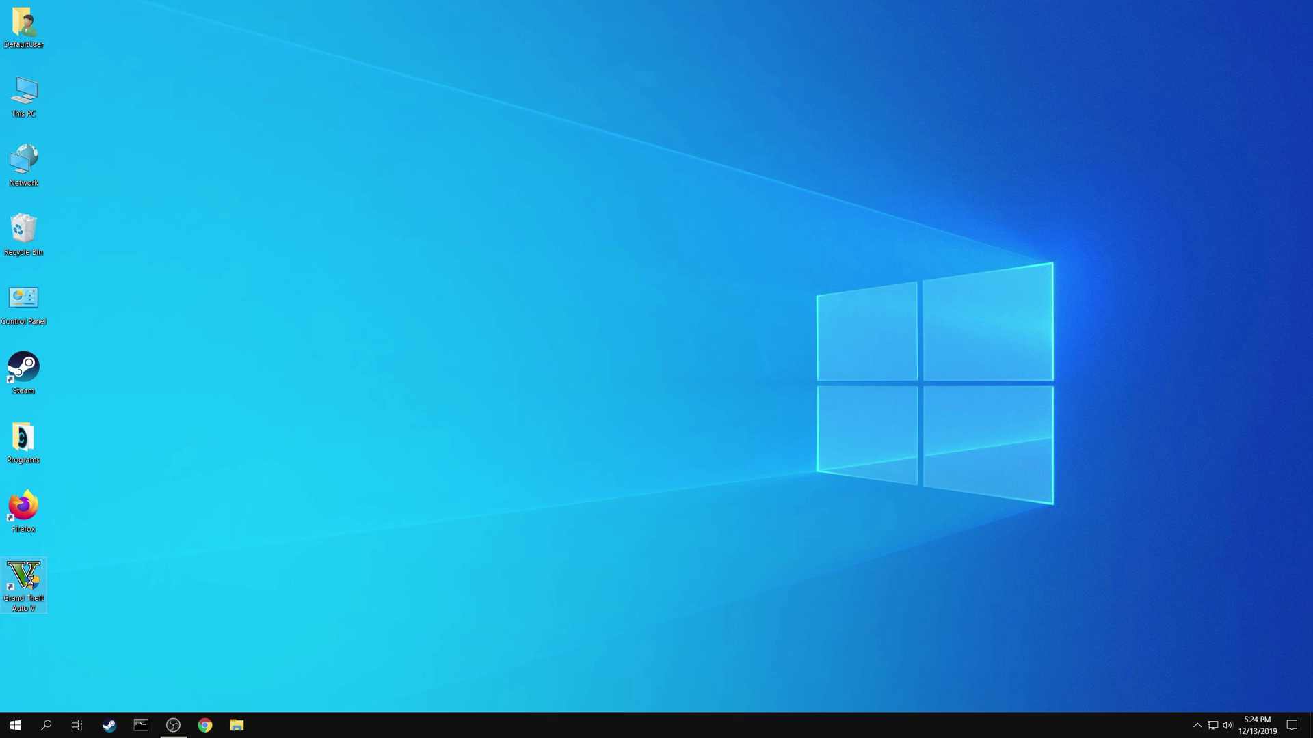
pyautogui.rightClick(29, 581)
pyautogui.click(126, 379)
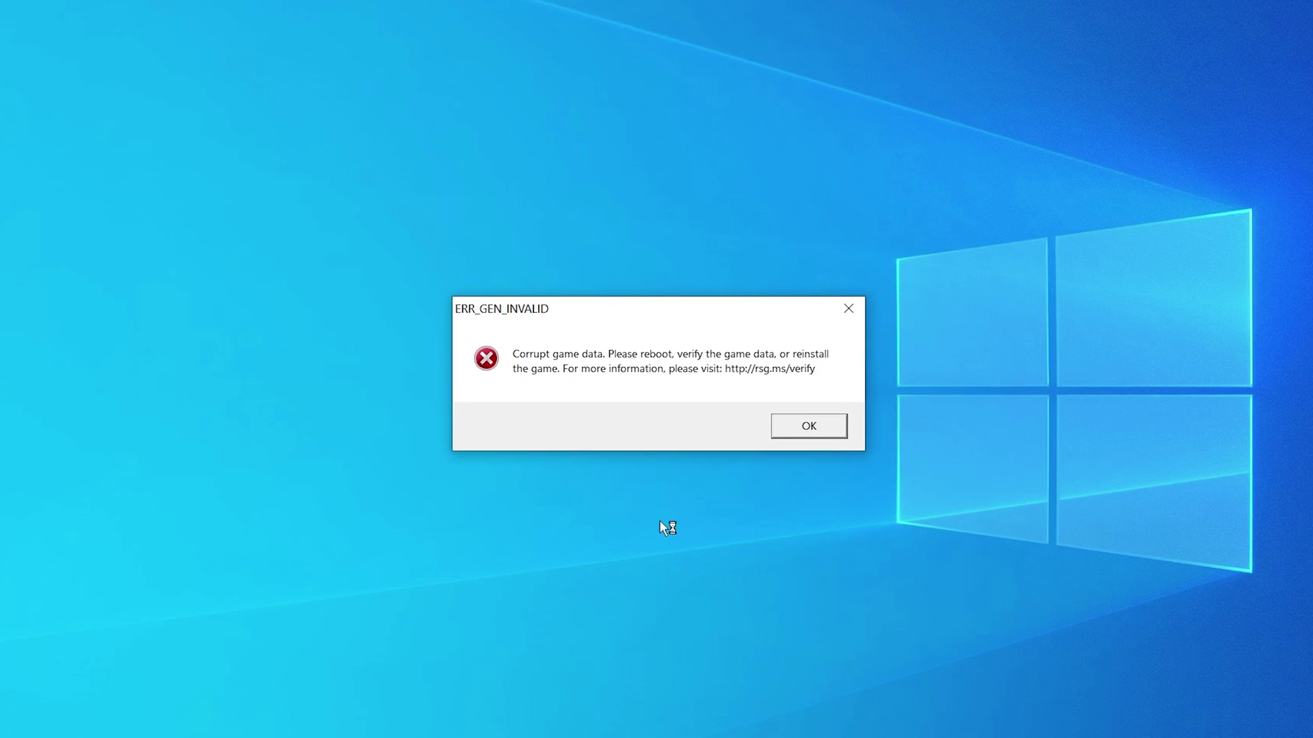
pyautogui.click(829, 436)
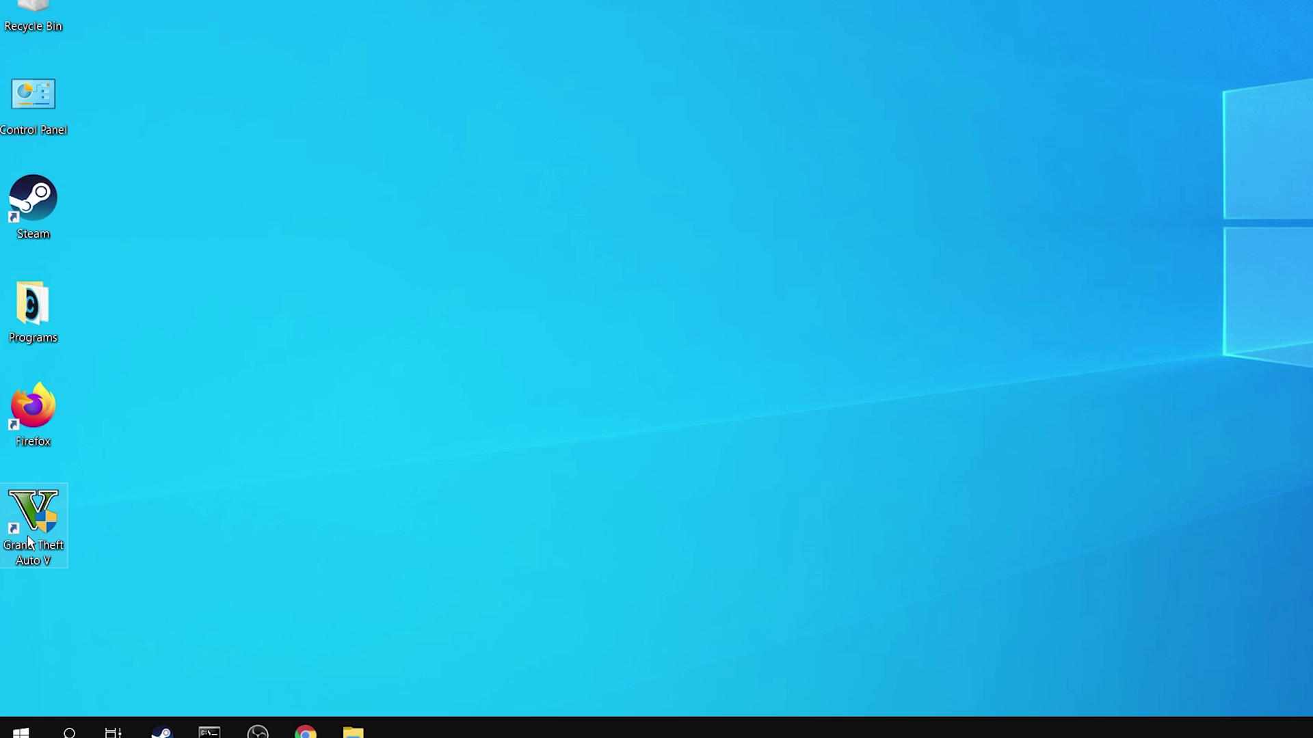
# Step: Append -verify to the Grand Theft Auto V shortcut's Target and save it
pyautogui.rightClick(23, 592)
pyautogui.click(80, 521)
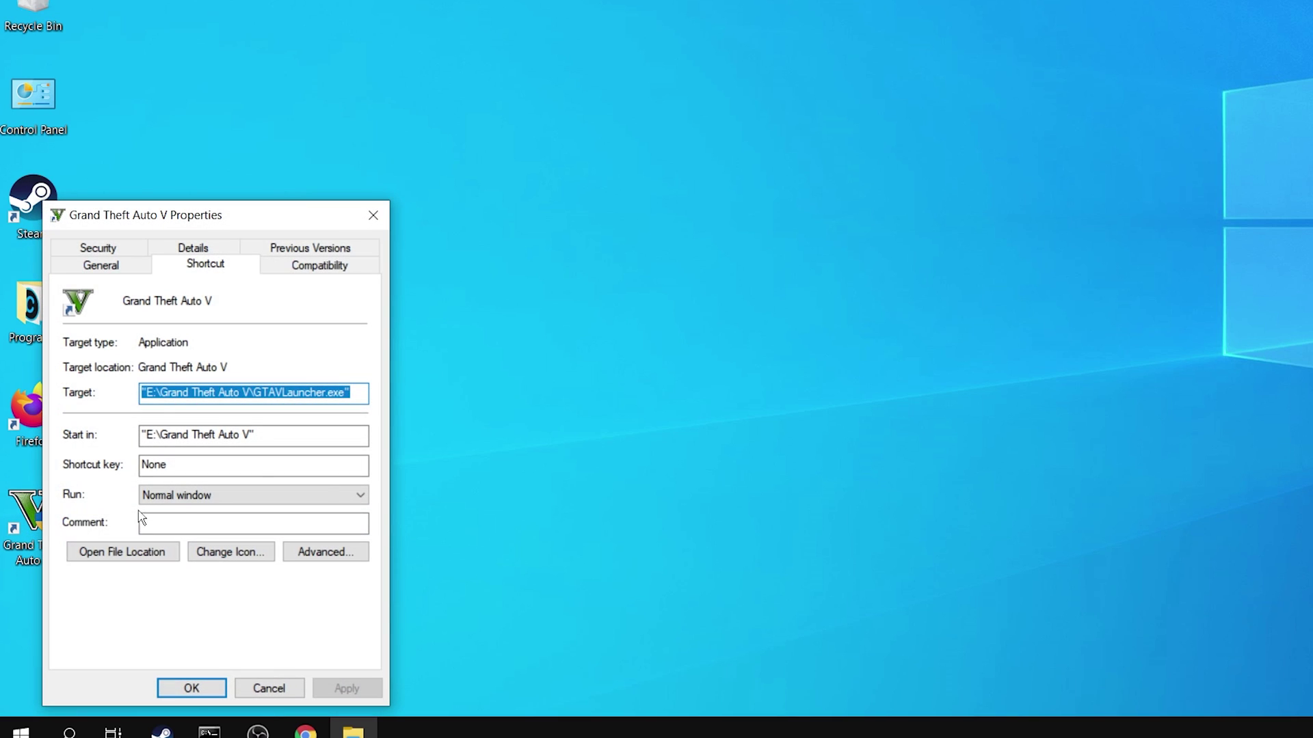
pyautogui.click(362, 395)
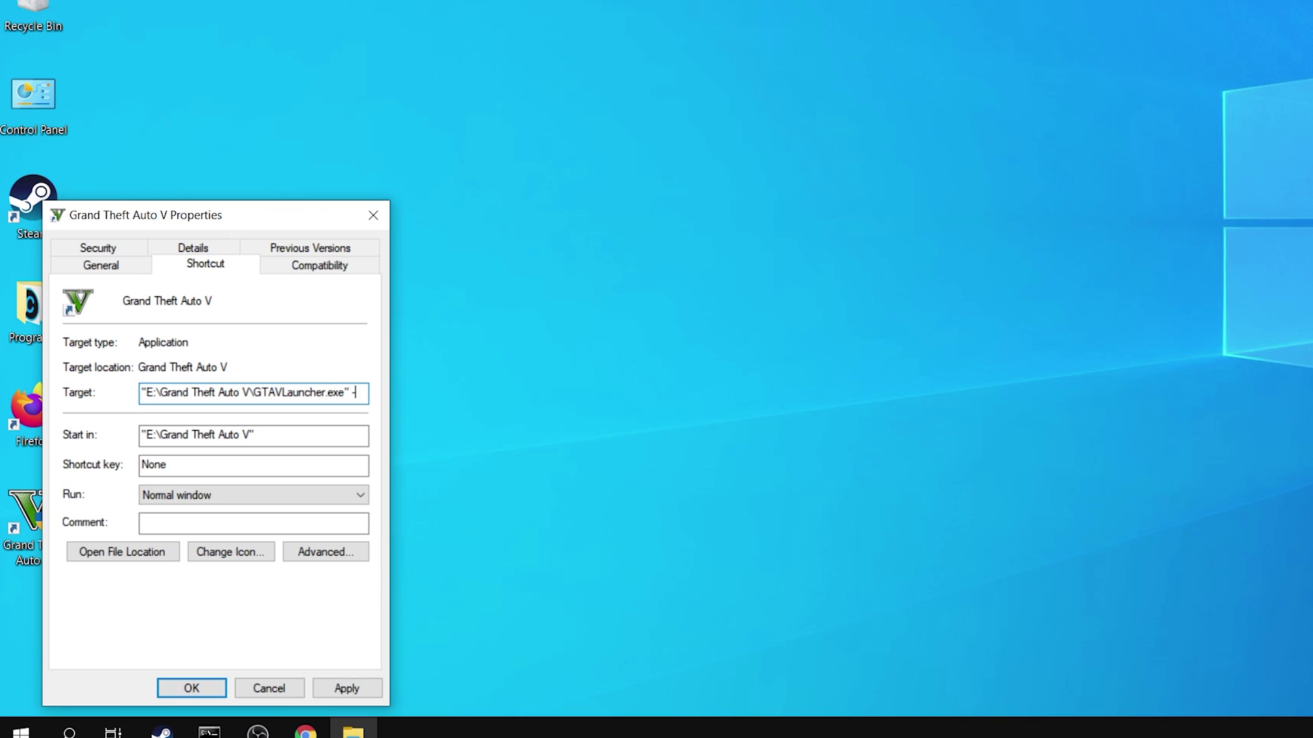
pyautogui.write('-verify')
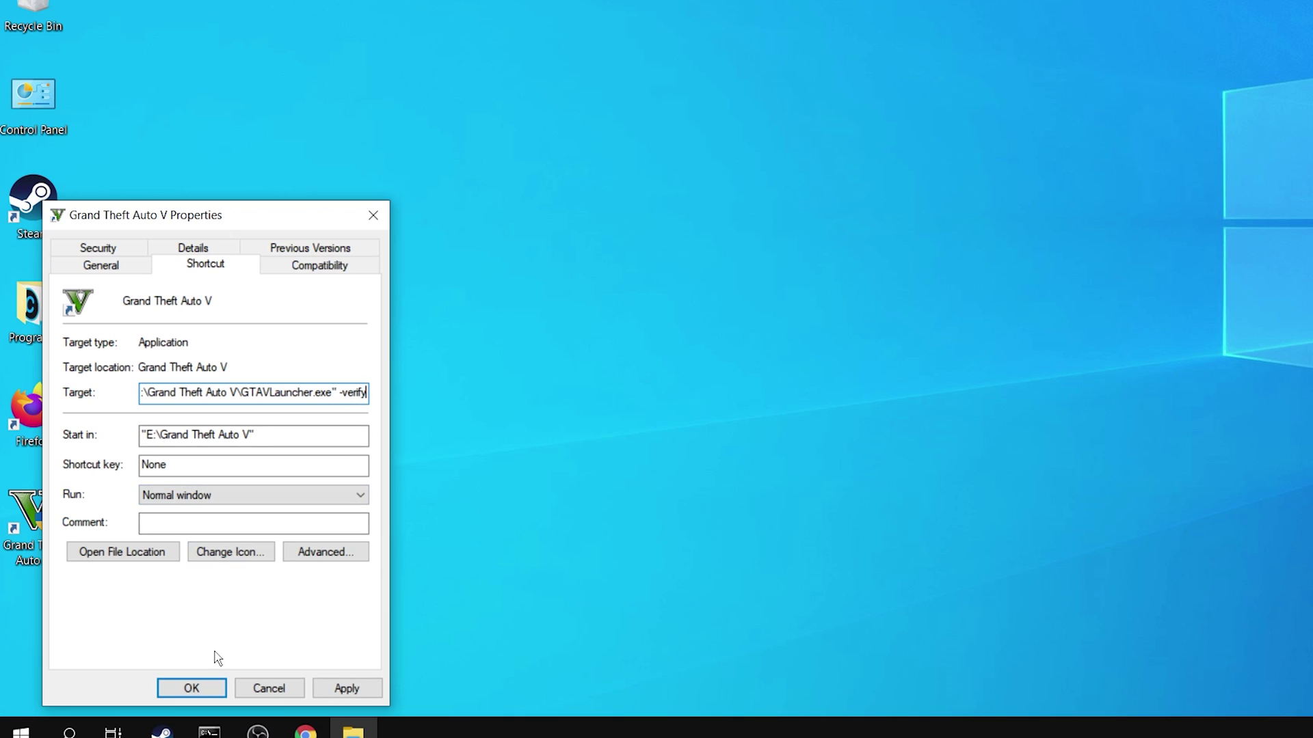
pyautogui.click(200, 689)
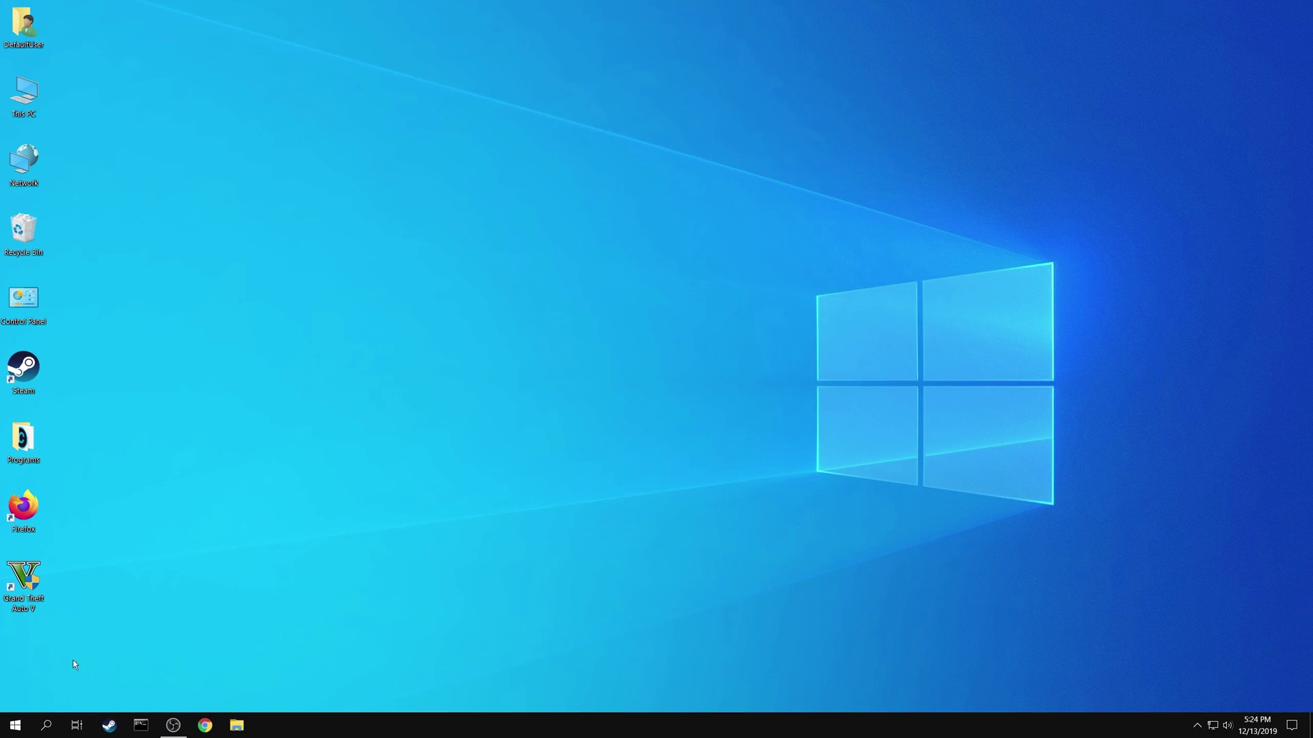
# Step: Run GTA V as administrator, then equip the Pistol and get into the black Obey Tailgater
pyautogui.rightClick(29, 608)
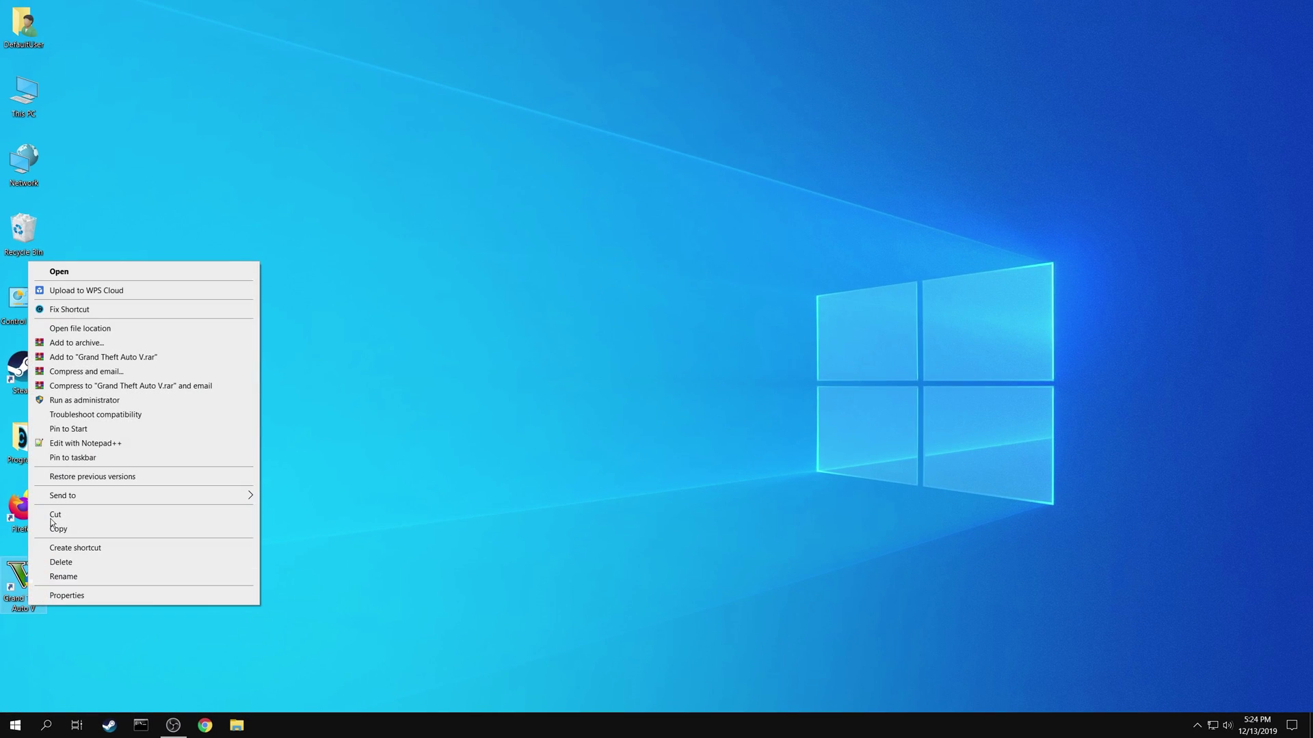
pyautogui.click(120, 400)
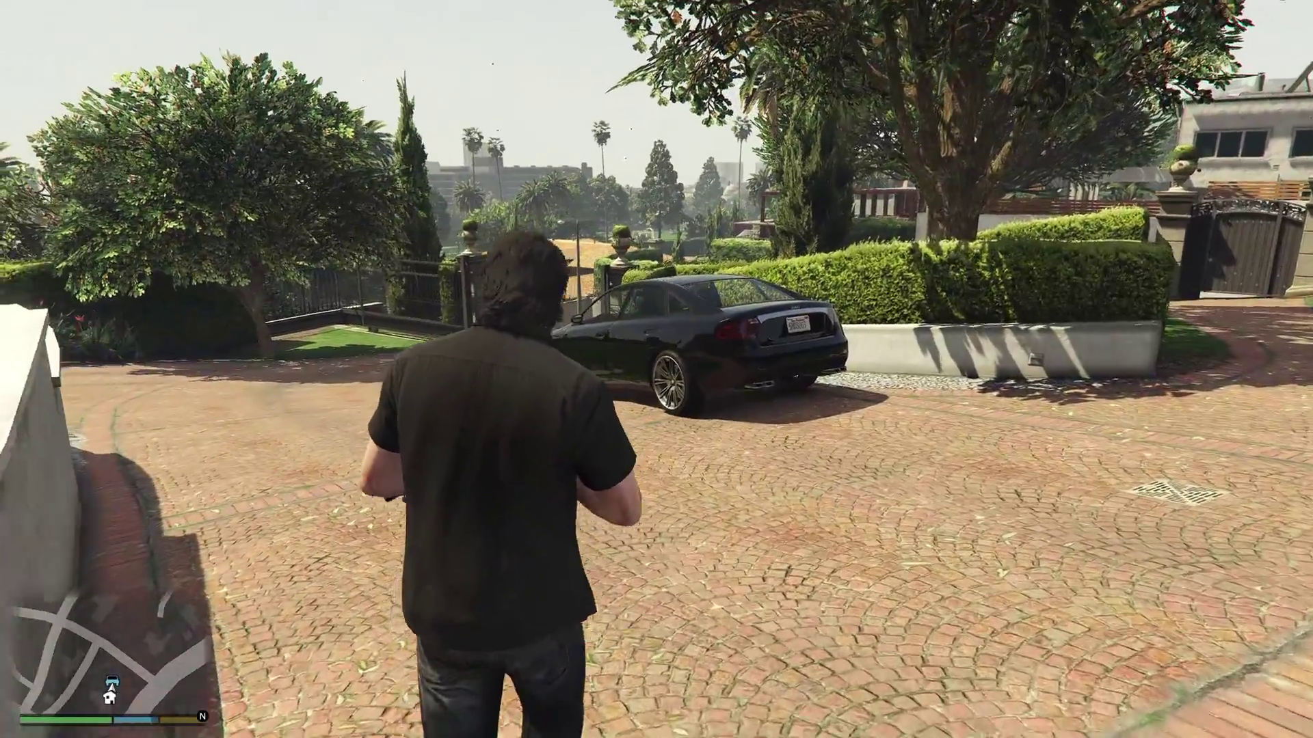
pyautogui.press('Tab')
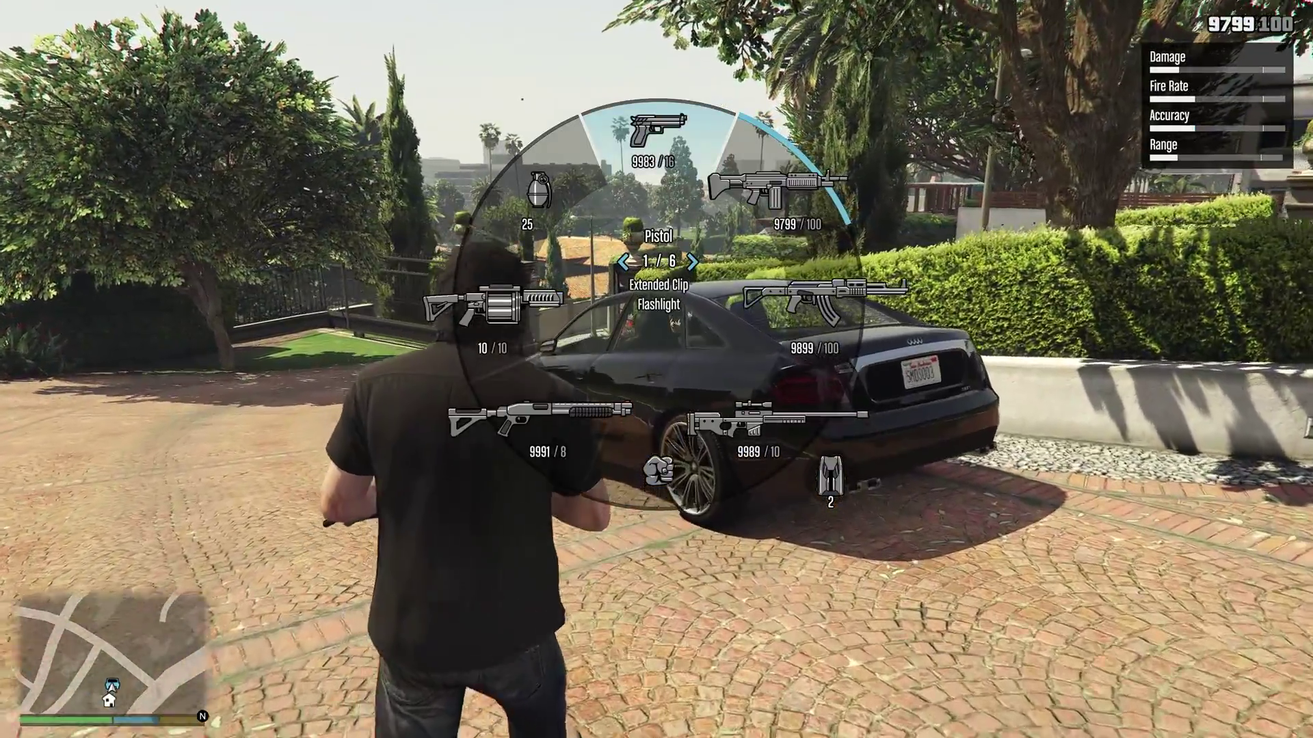
pyautogui.press('w')
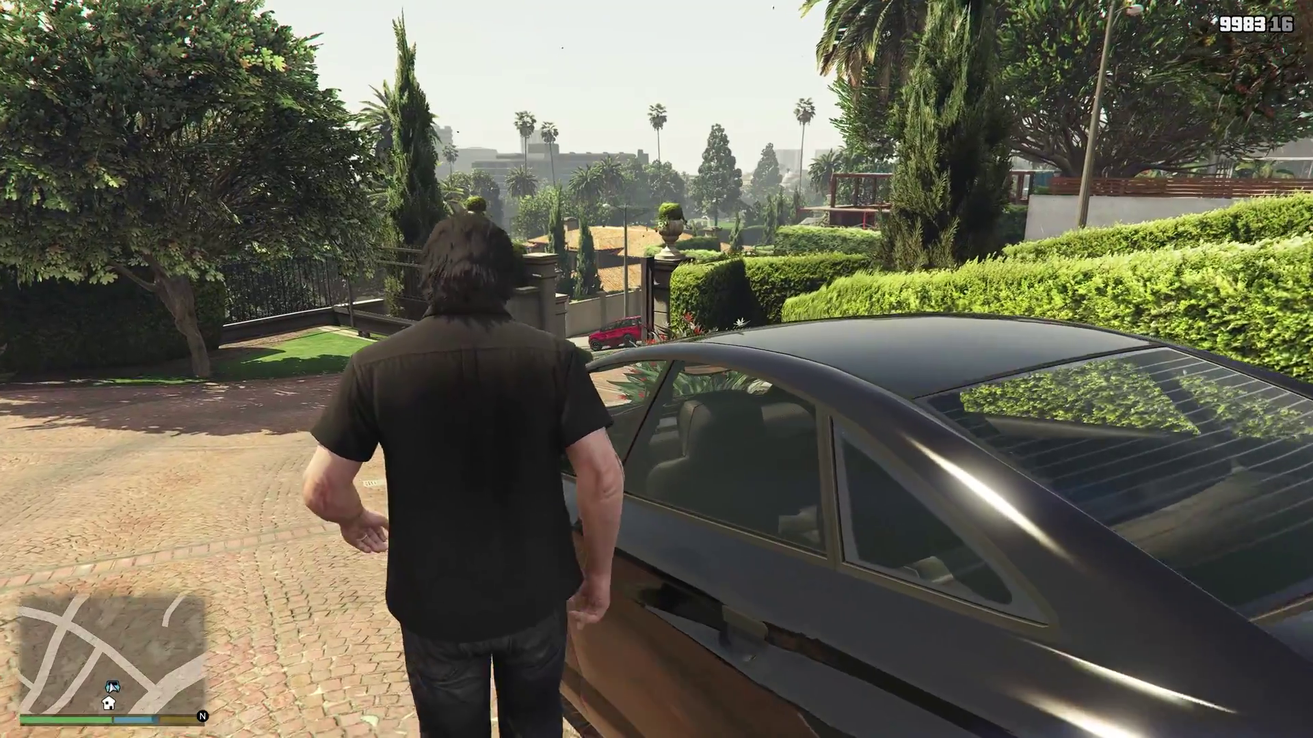
pyautogui.press('f')
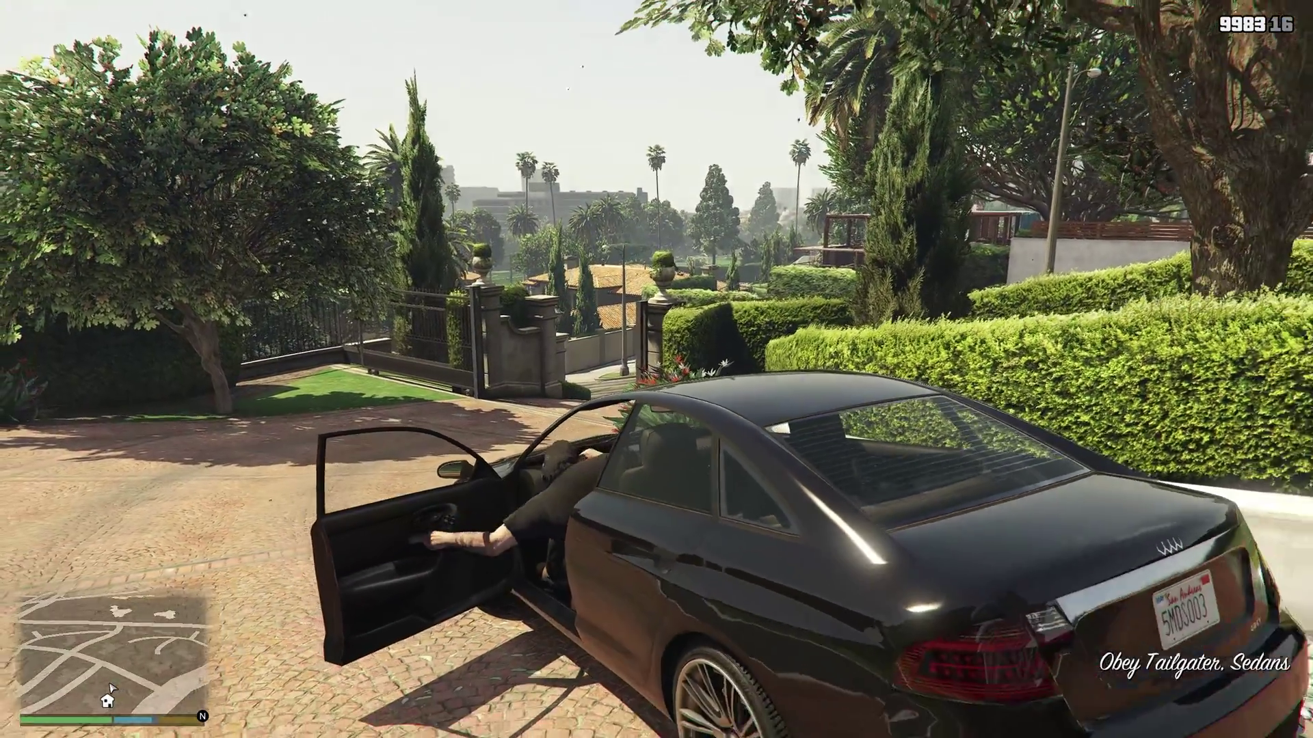